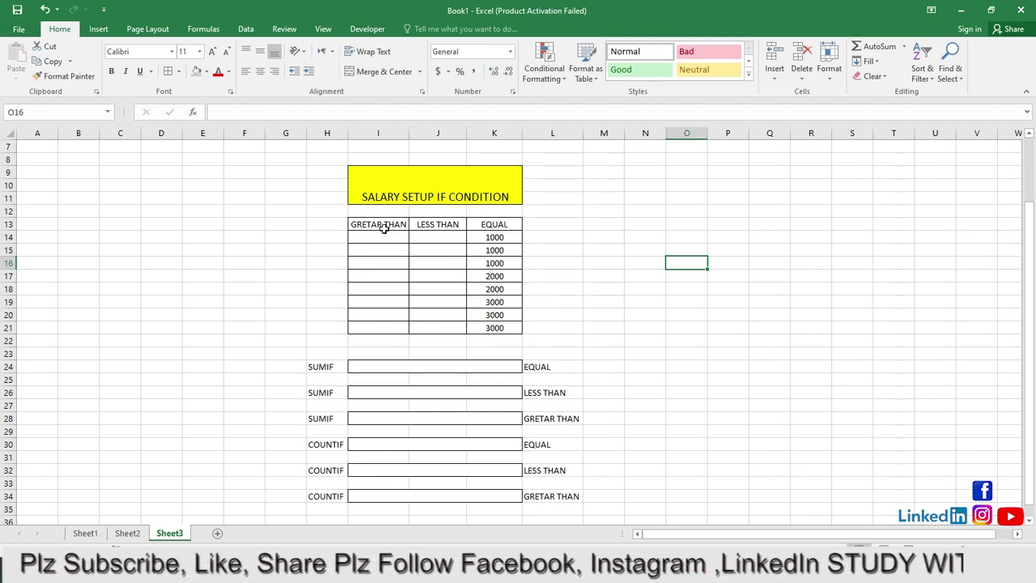
Select the 1000, 2000 and 3000 salary groups in column K, then preview Quick Analysis.
click(598, 274)
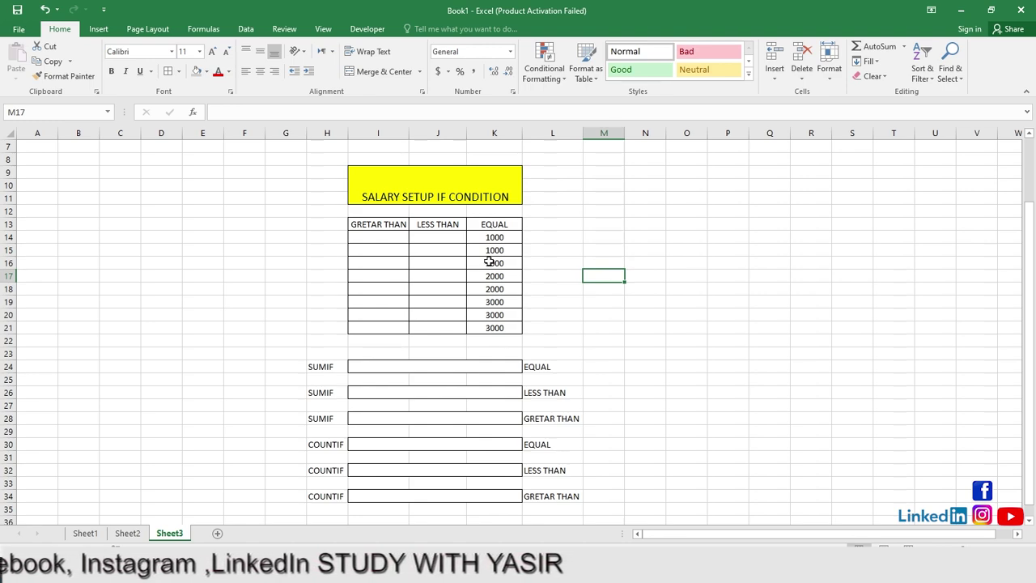
ctrl+scroll(490, 262, up, 1)
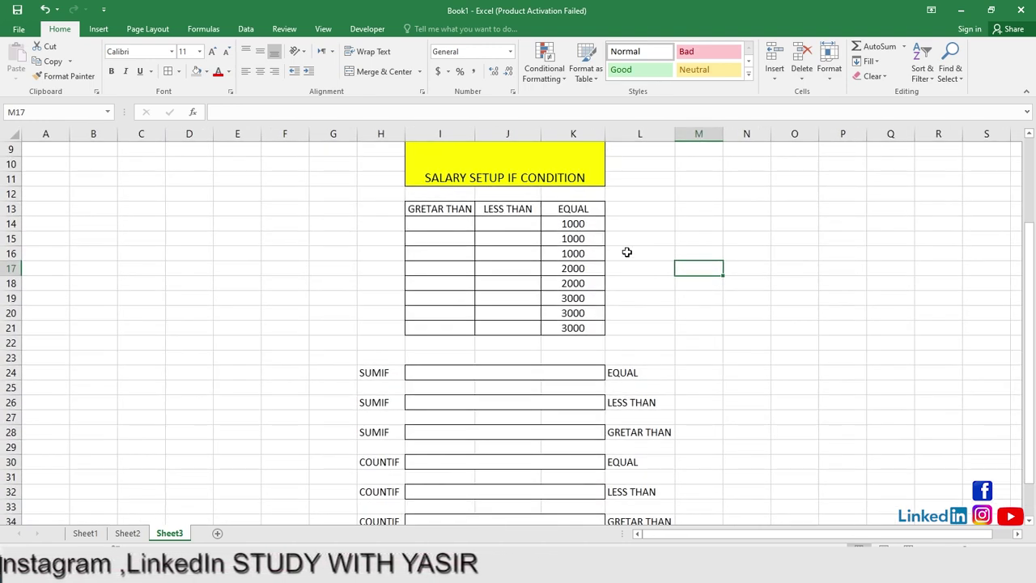
click(664, 227)
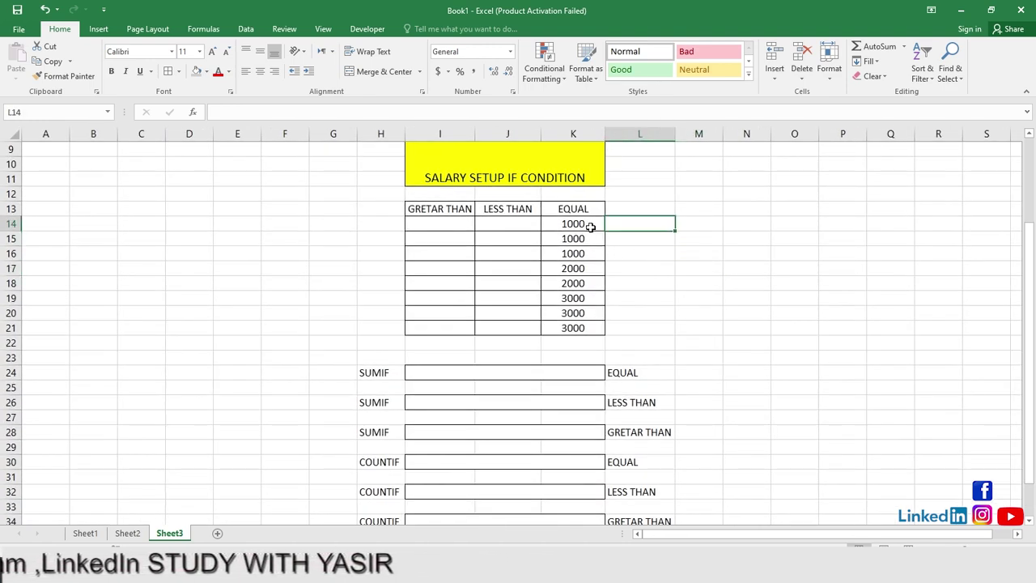
drag(593, 221, 592, 252)
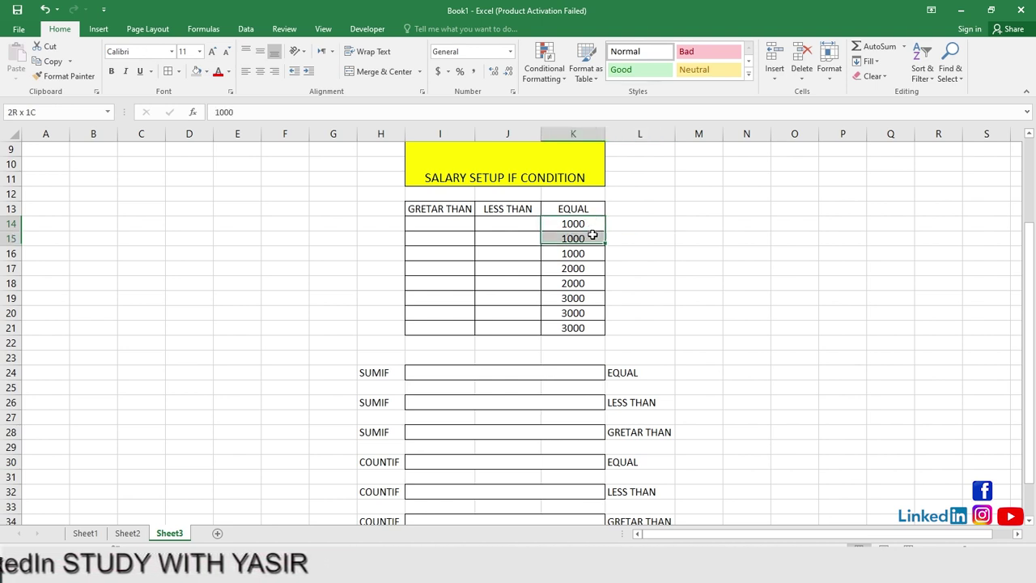
click(622, 239)
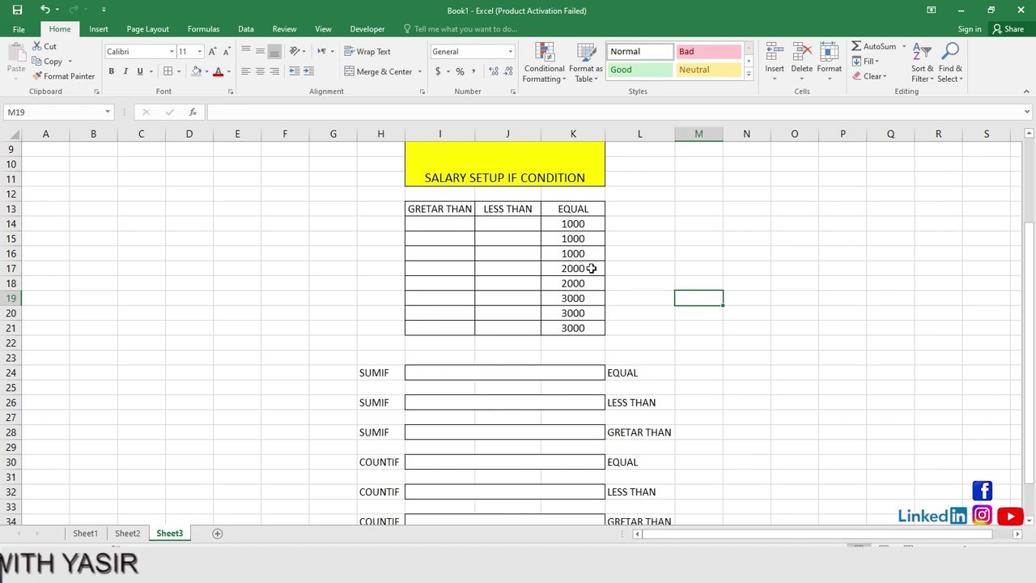
drag(594, 268, 592, 278)
click(647, 286)
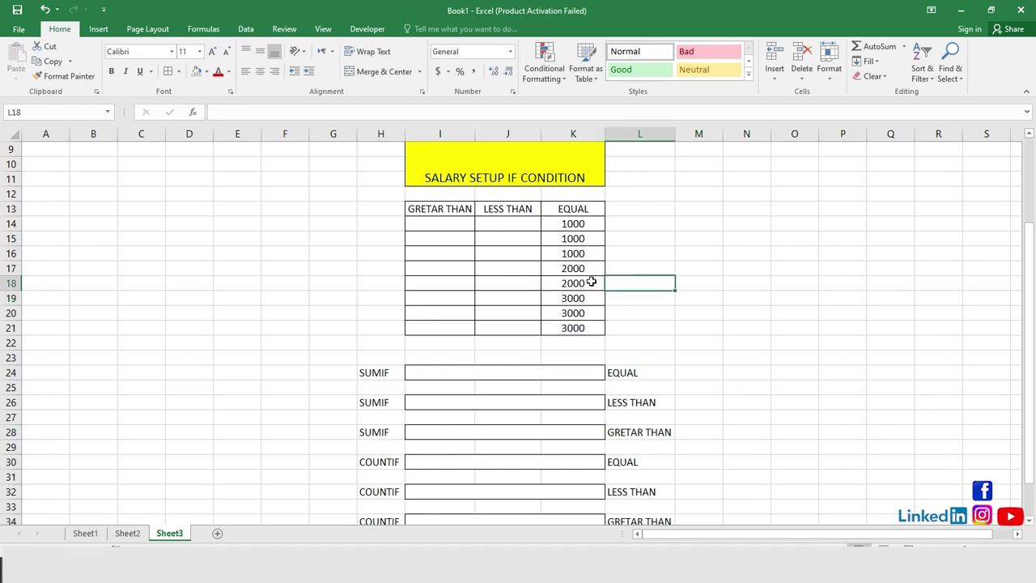
drag(589, 299, 593, 323)
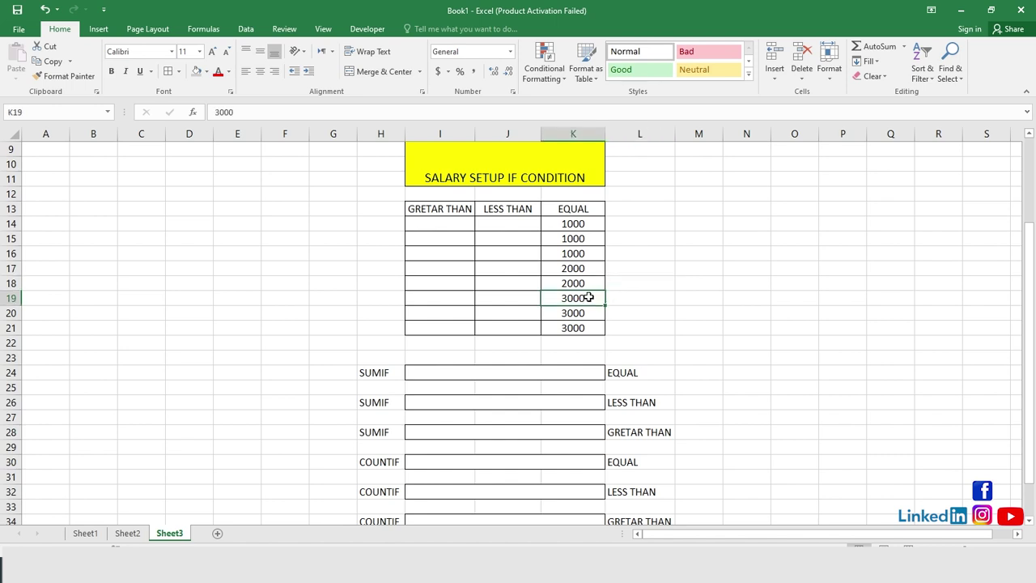
click(685, 326)
drag(582, 228, 590, 325)
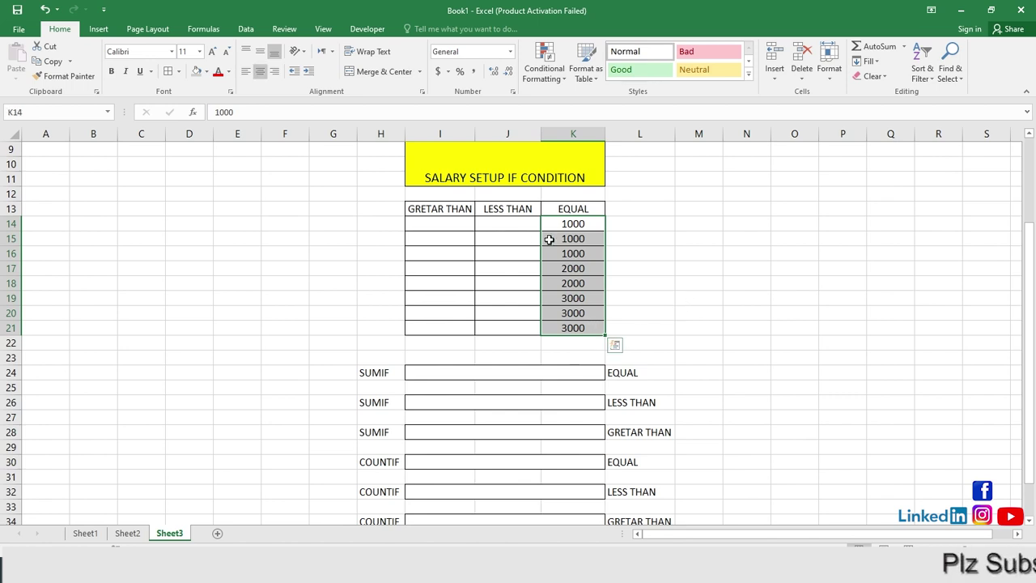
key(ctrl+q)
click(773, 267)
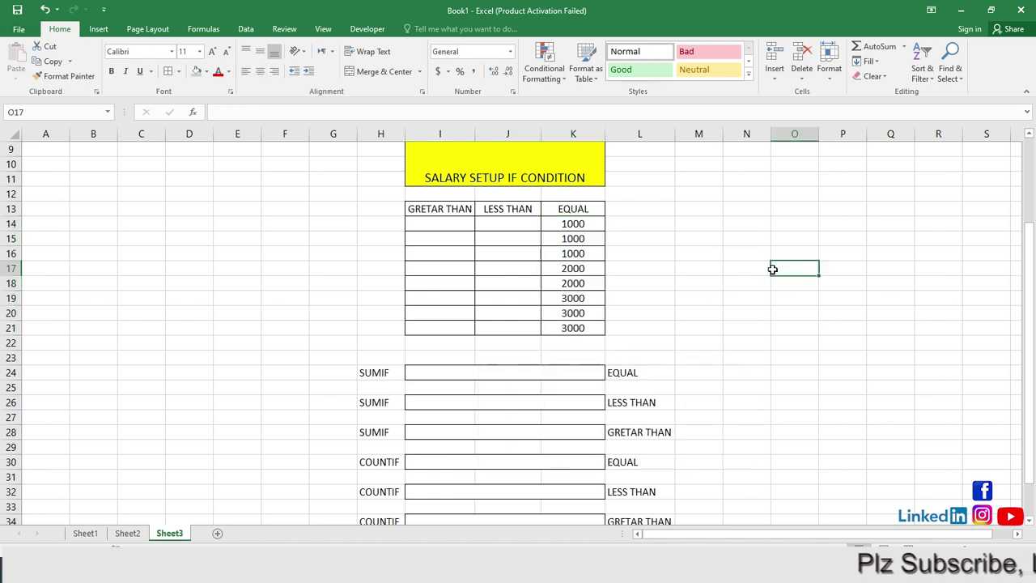
click(734, 264)
Reselect each salary group and all eight K salaries, checking Quick Analysis once more.
drag(582, 223, 573, 326)
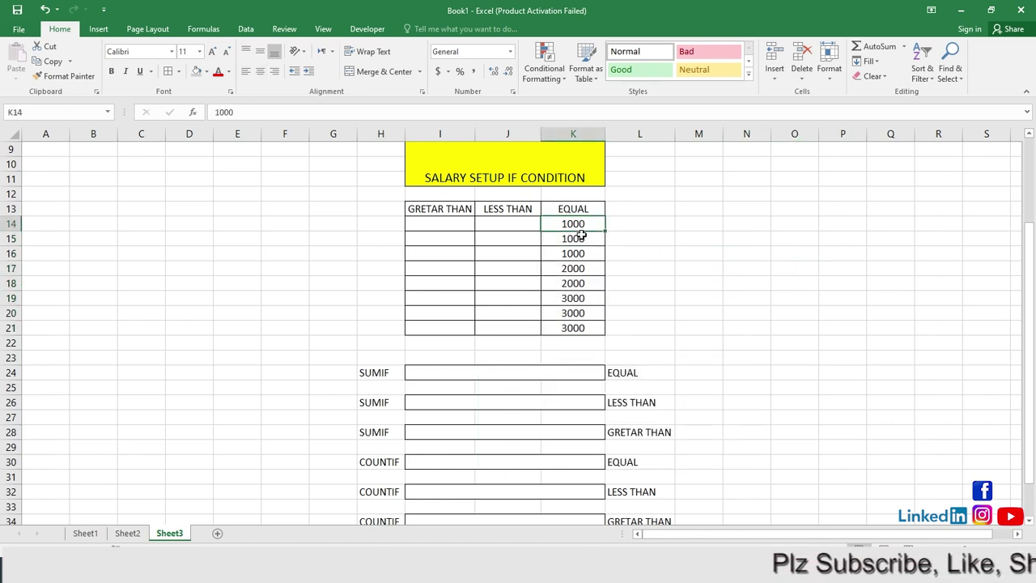
click(691, 298)
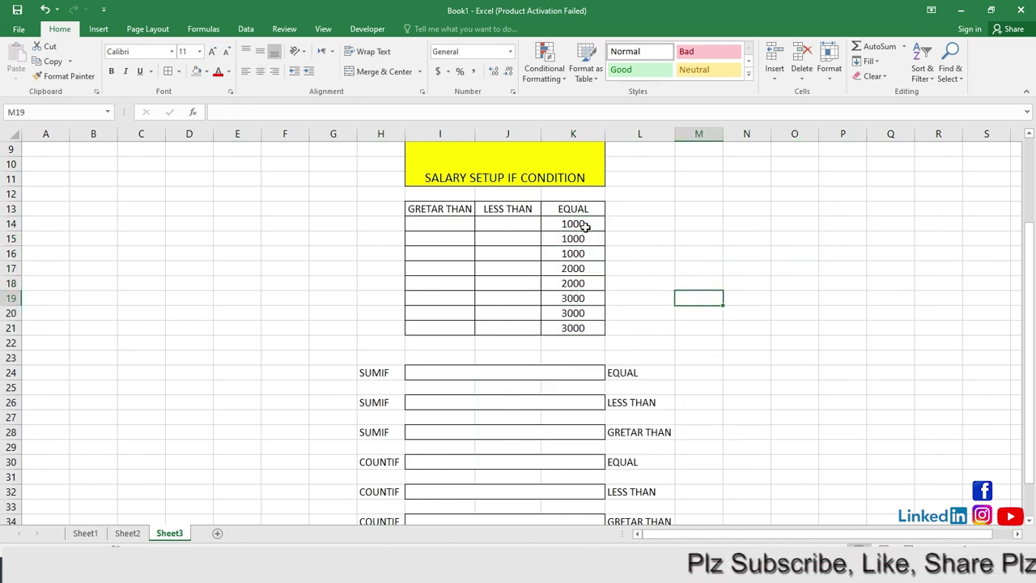
drag(582, 225, 593, 247)
click(694, 235)
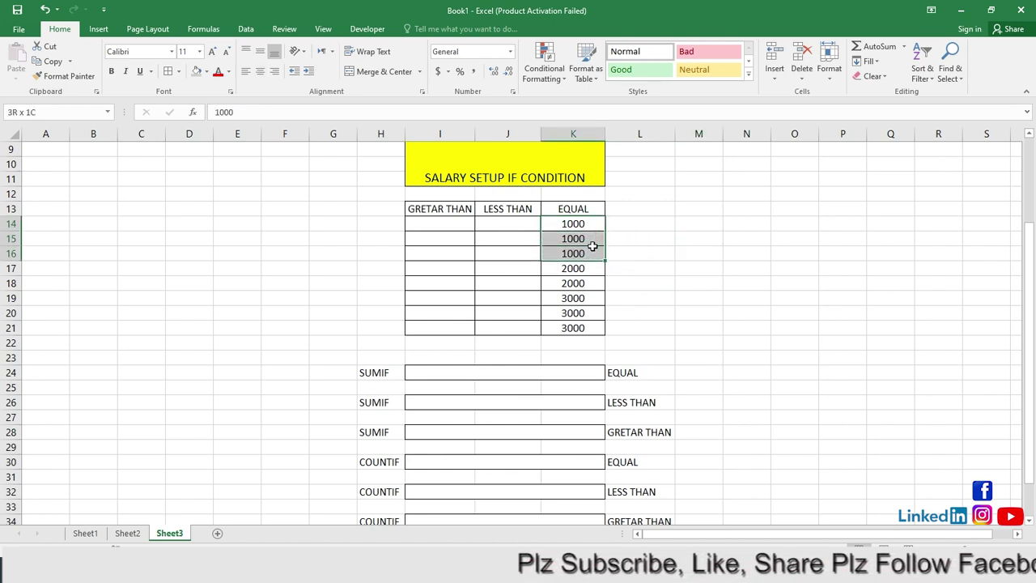
click(688, 283)
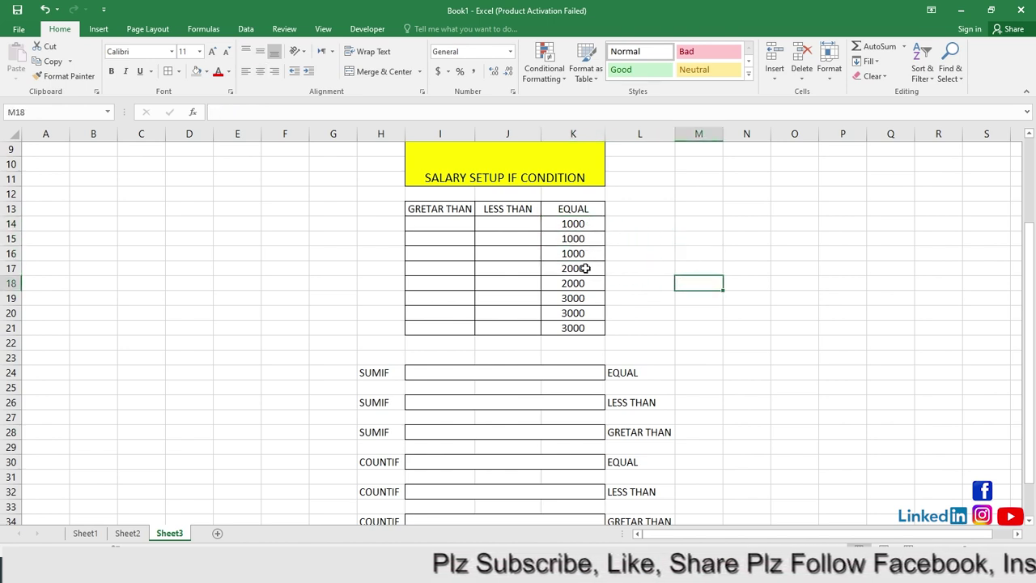
click(586, 273)
drag(586, 274, 587, 285)
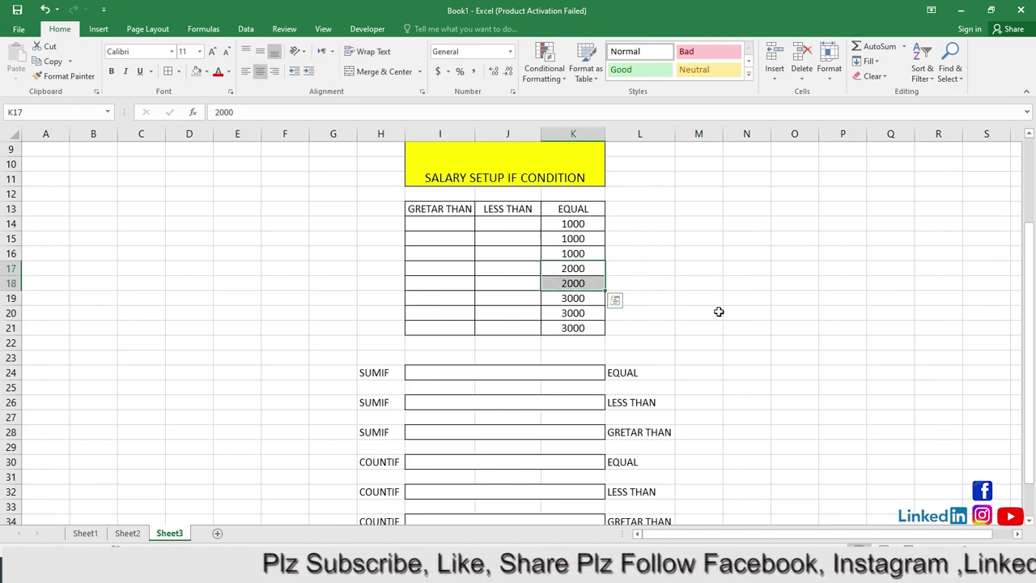
click(688, 298)
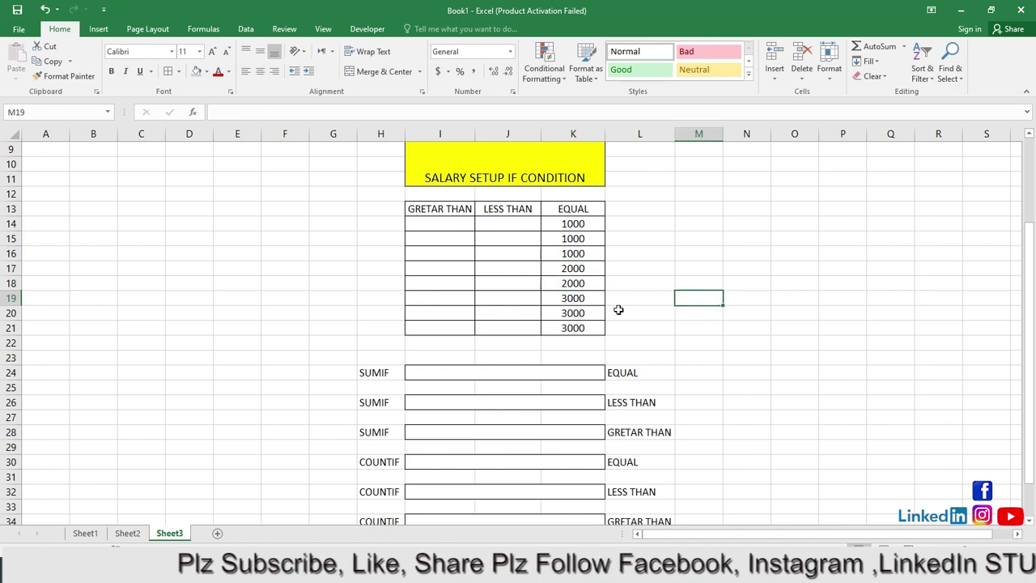
drag(588, 298, 588, 328)
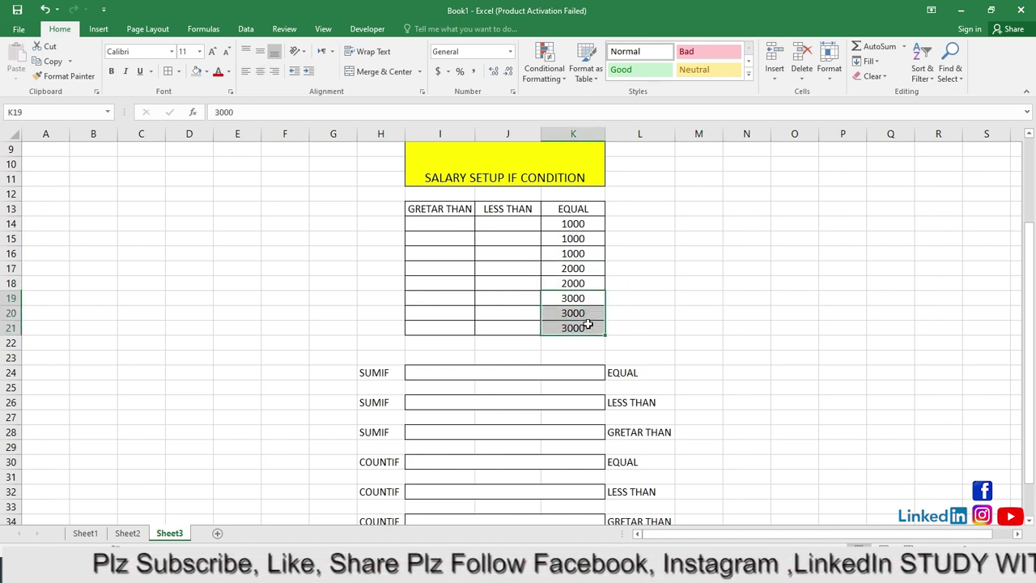
click(712, 330)
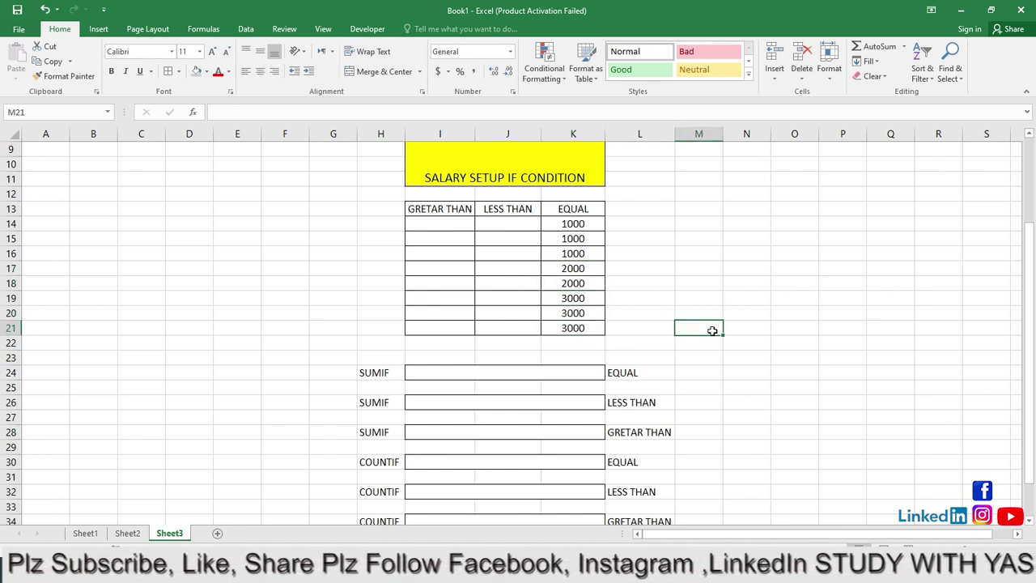
click(689, 285)
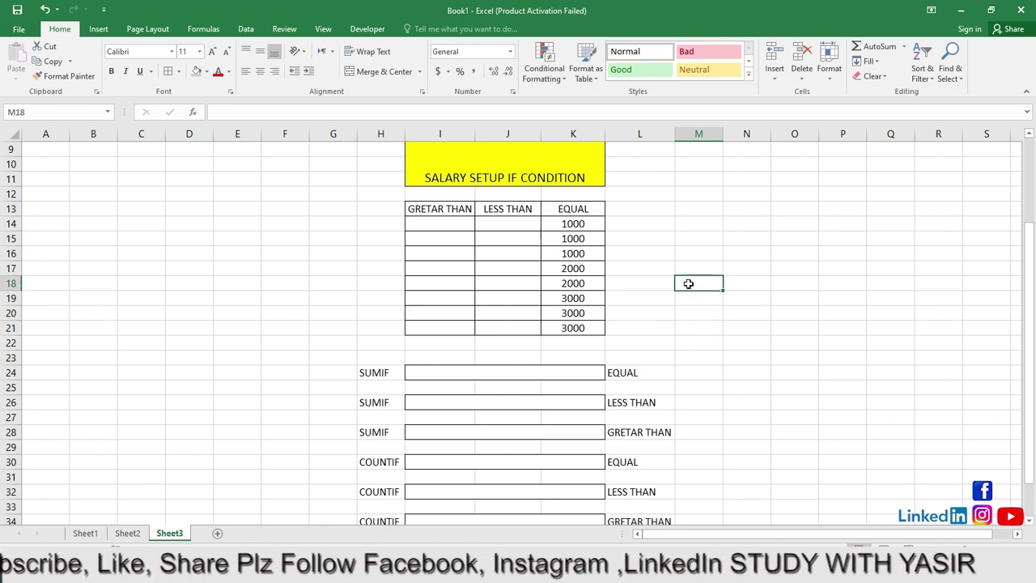
drag(579, 224, 573, 328)
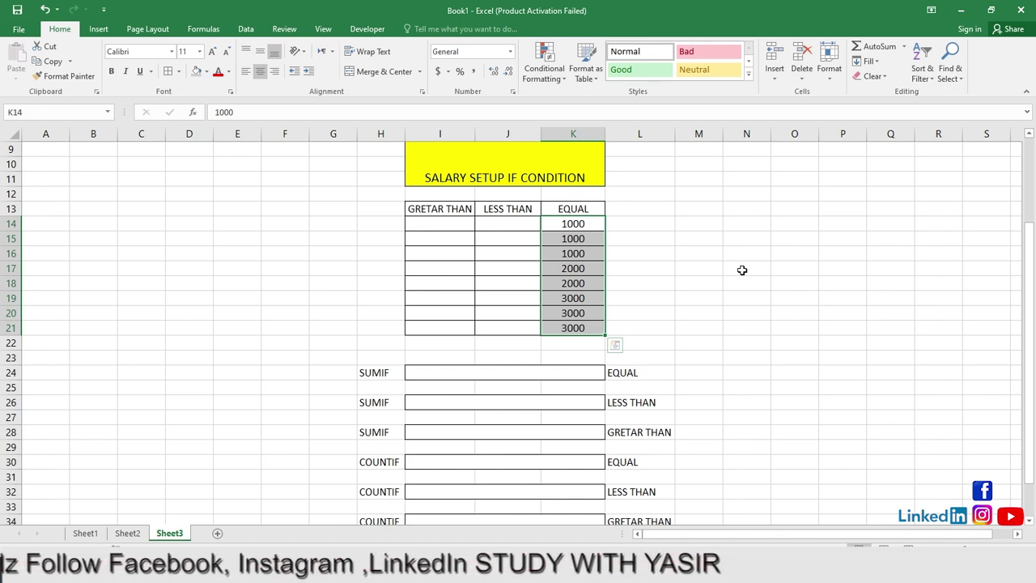
key(ctrl+q)
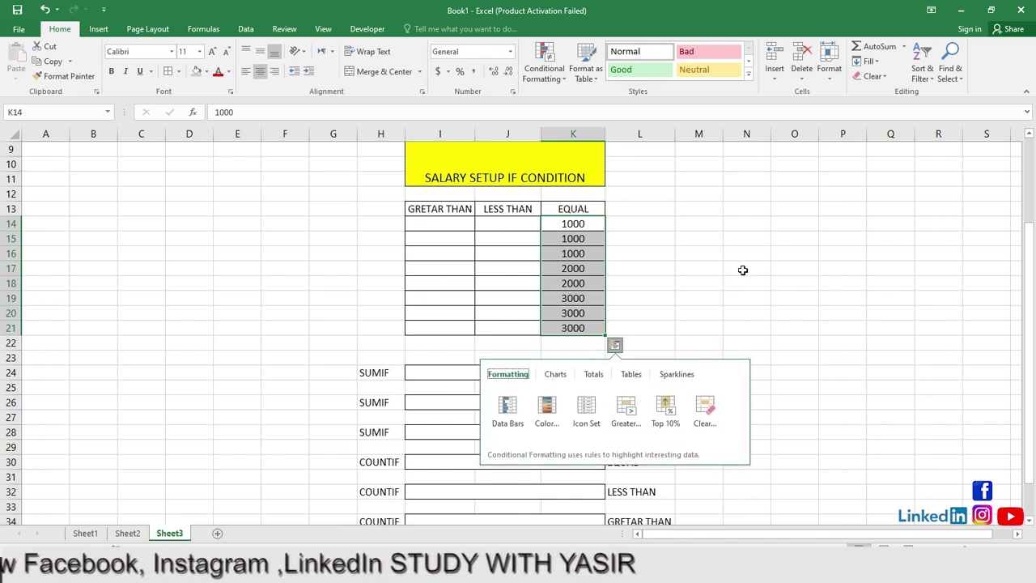
click(774, 278)
click(699, 238)
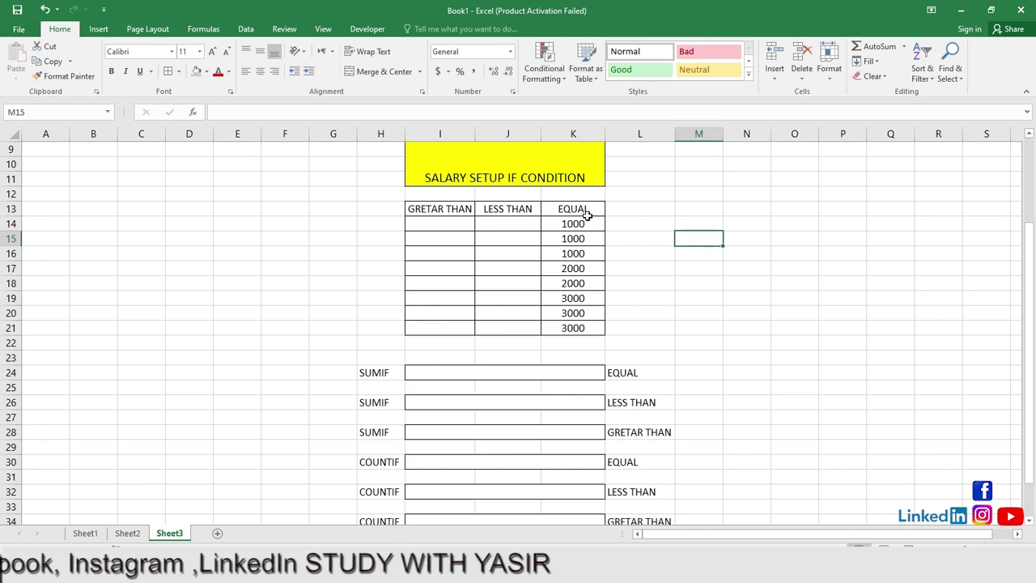
Copy the eight salaries from K14:K21 into J14 and I14, then clear the copy marquee.
mouse_move(574, 223)
mouse_down()
mouse_move(590, 283)
mouse_move(581, 322)
mouse_up()
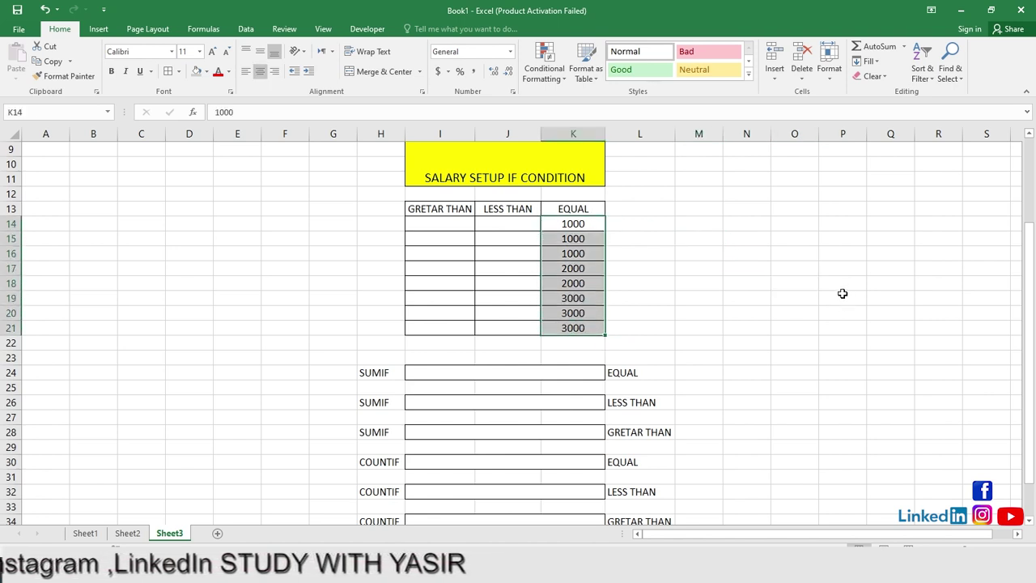
key(ctrl+c)
click(502, 227)
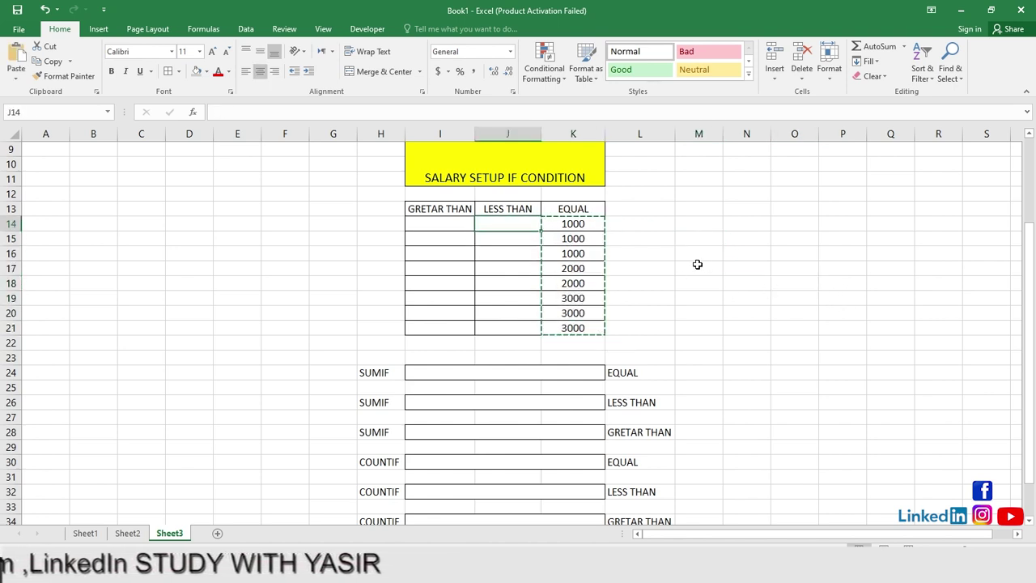
key(ctrl+v)
click(461, 226)
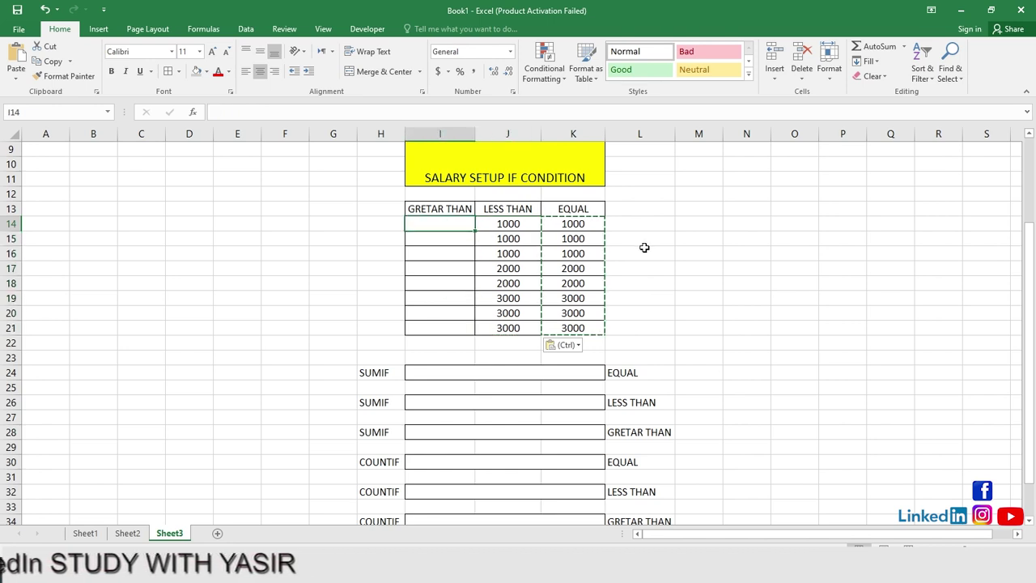
key(ctrl+v)
click(692, 239)
key(Escape)
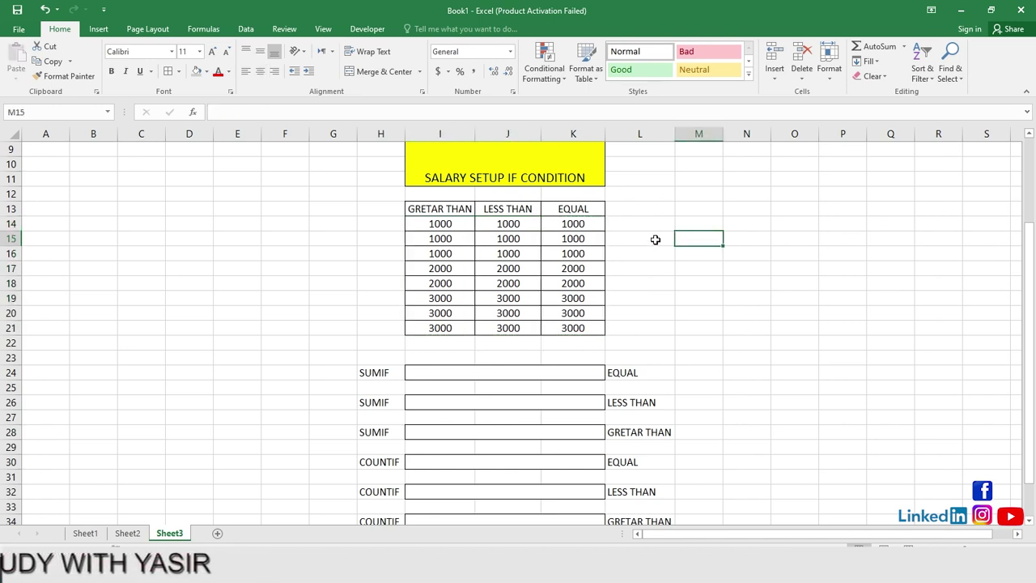
scroll(656, 238, down, 1)
Enter =SUMIF(K13:K21,"2000") in merged cell I24, giving the EQUAL total 4000.
click(519, 327)
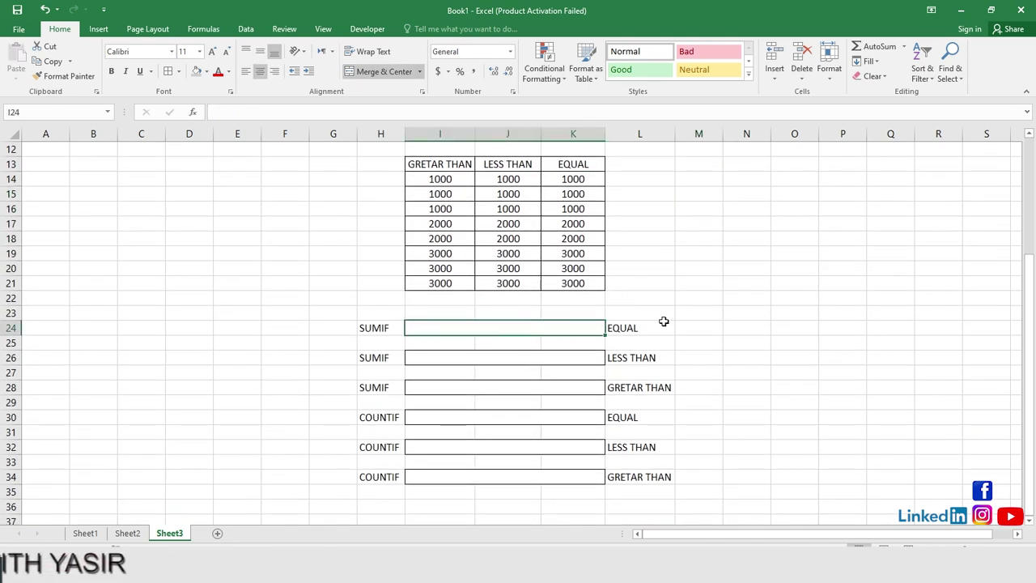
scroll(754, 312, up, 1)
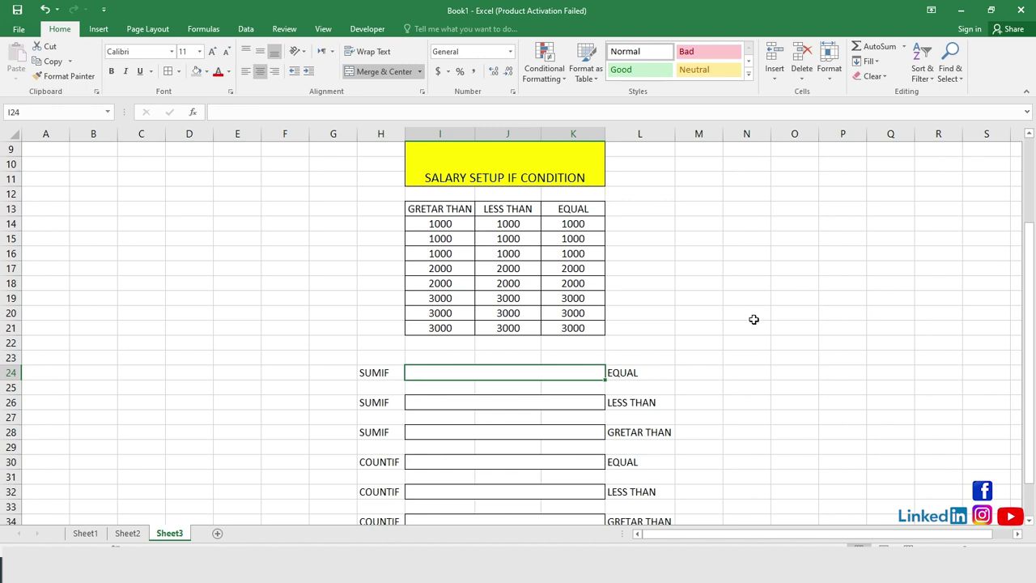
text(=SUM)
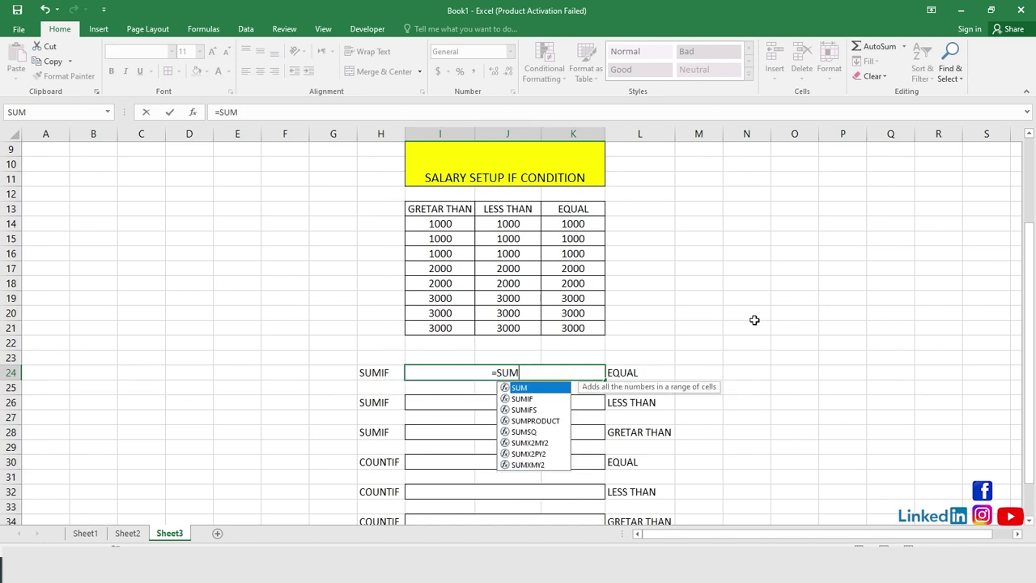
text(IF()
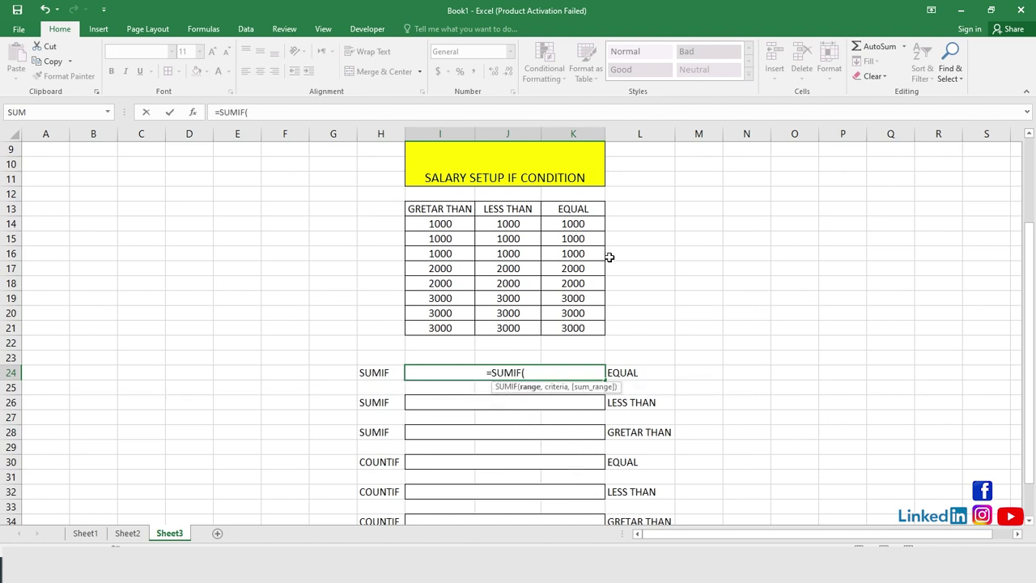
drag(578, 209, 573, 328)
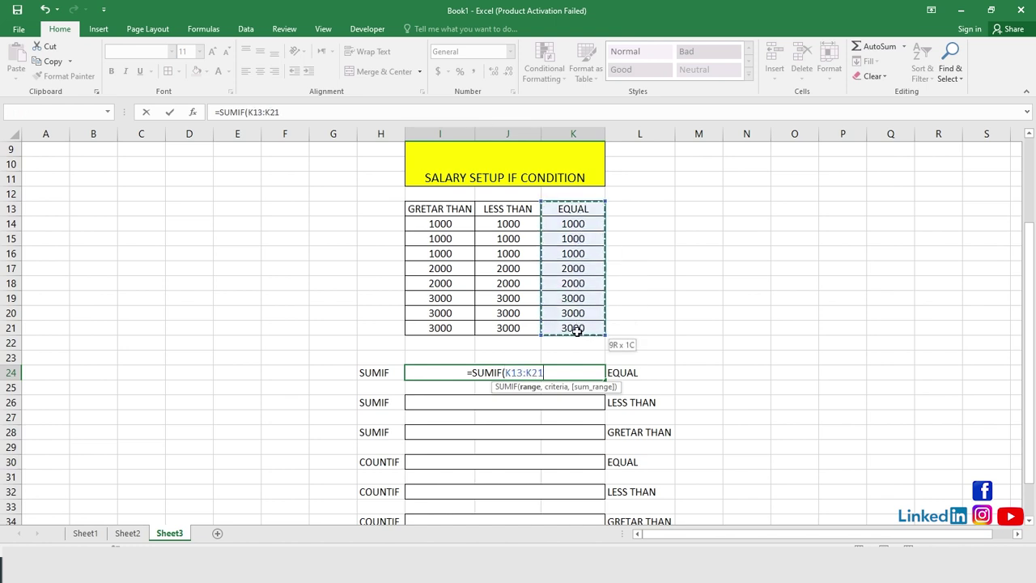
text(,)
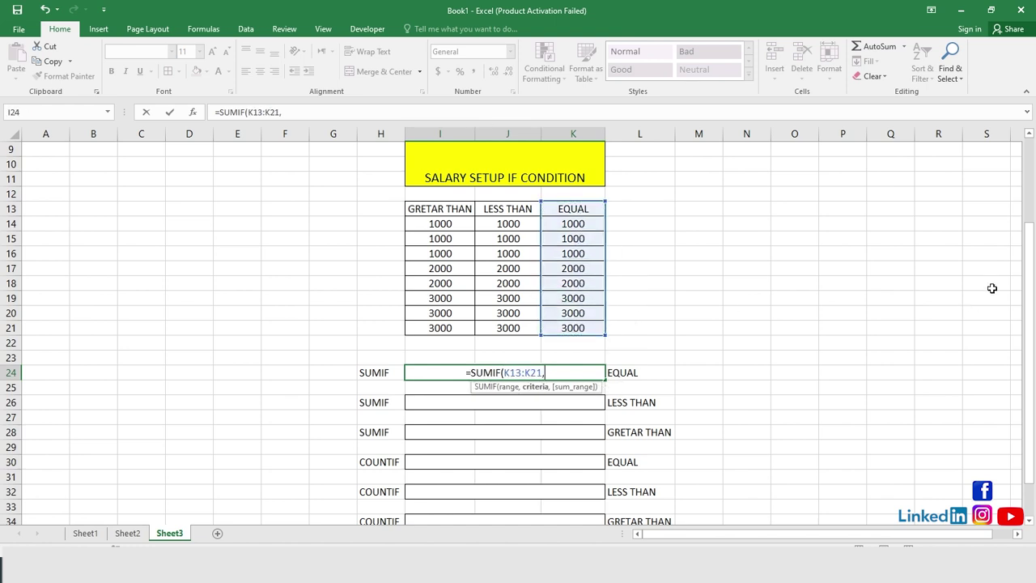
text(")
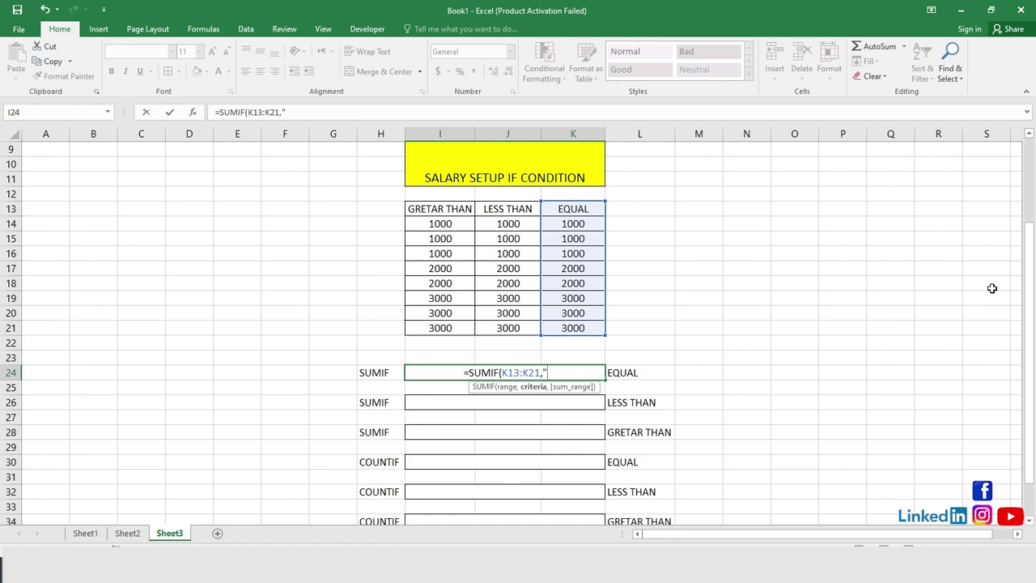
text(2000)
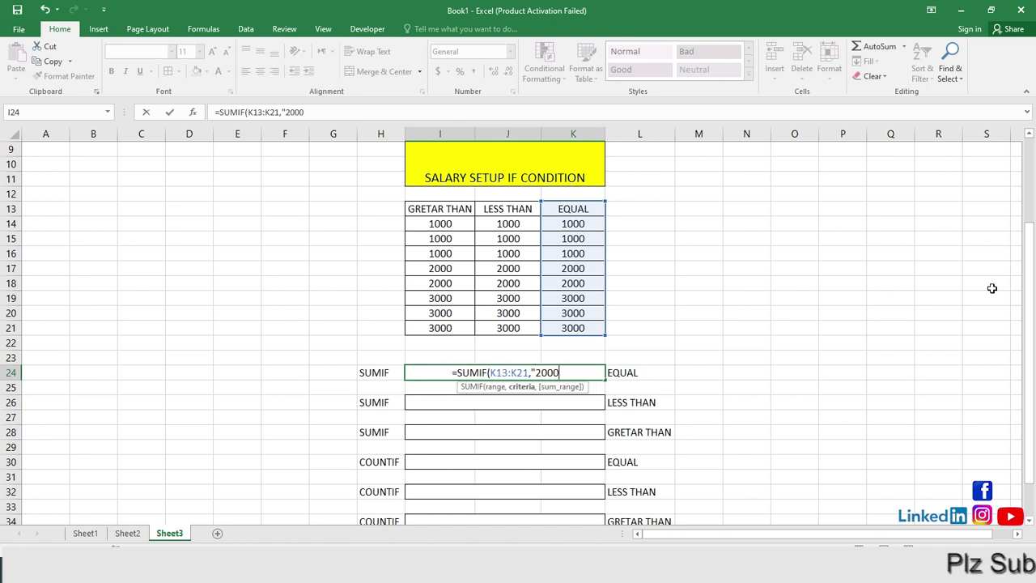
text(")
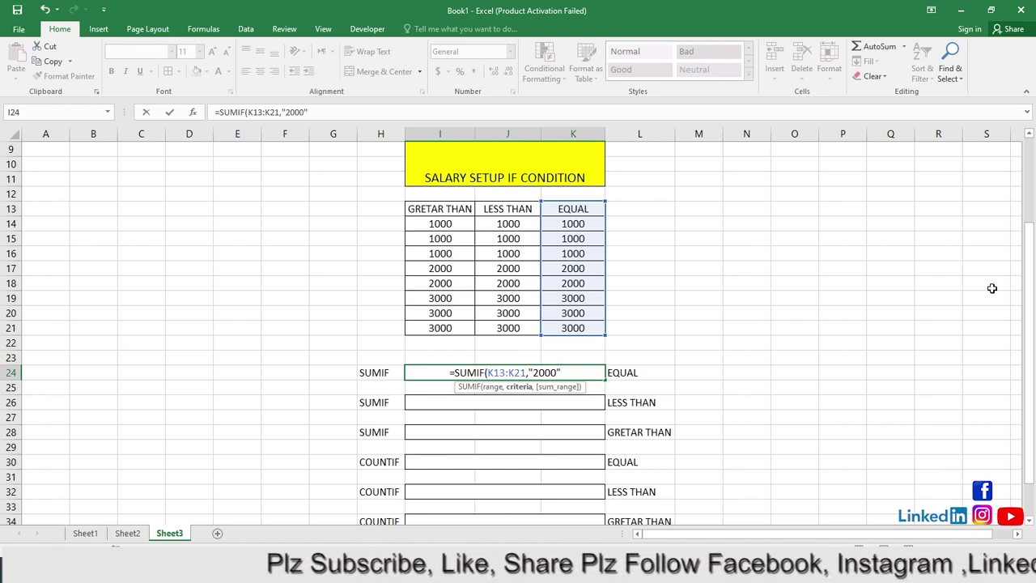
text())
key(Return)
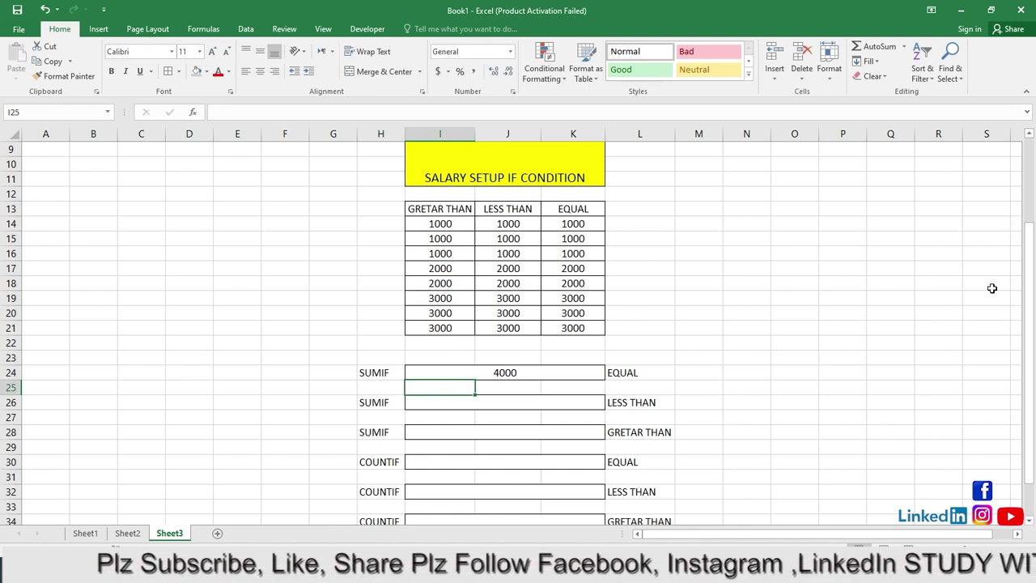
click(732, 312)
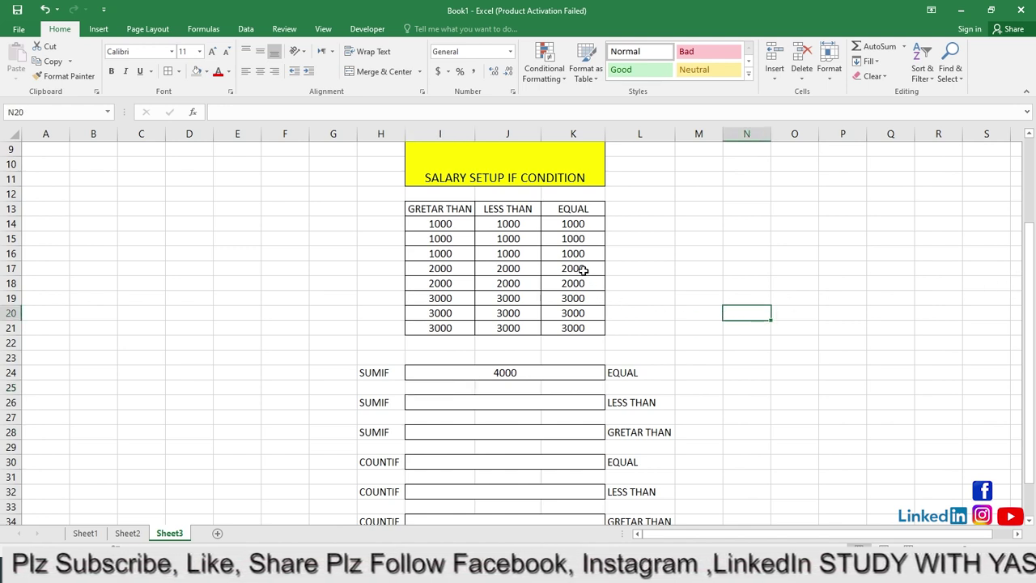
drag(595, 268, 591, 281)
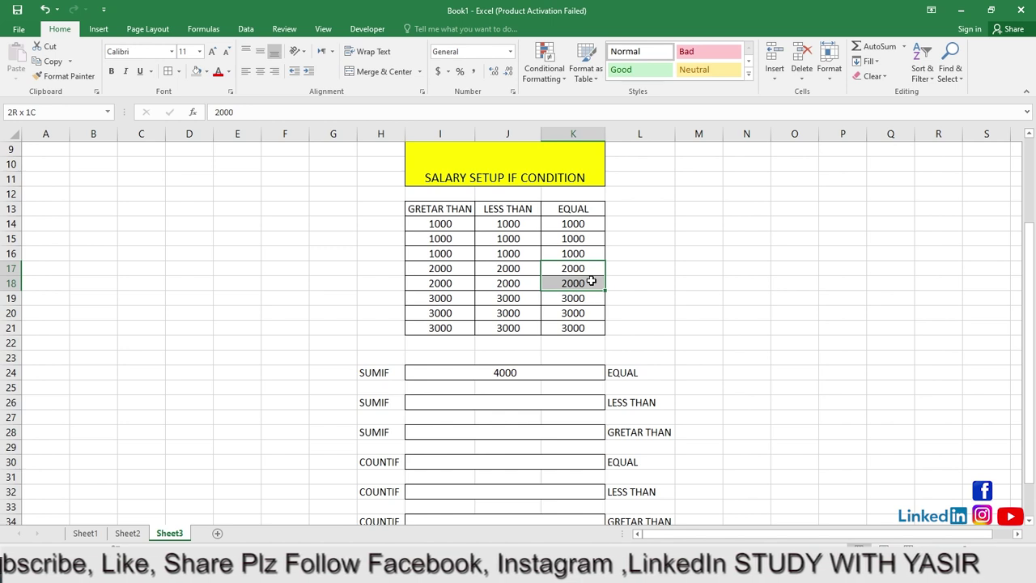
click(688, 299)
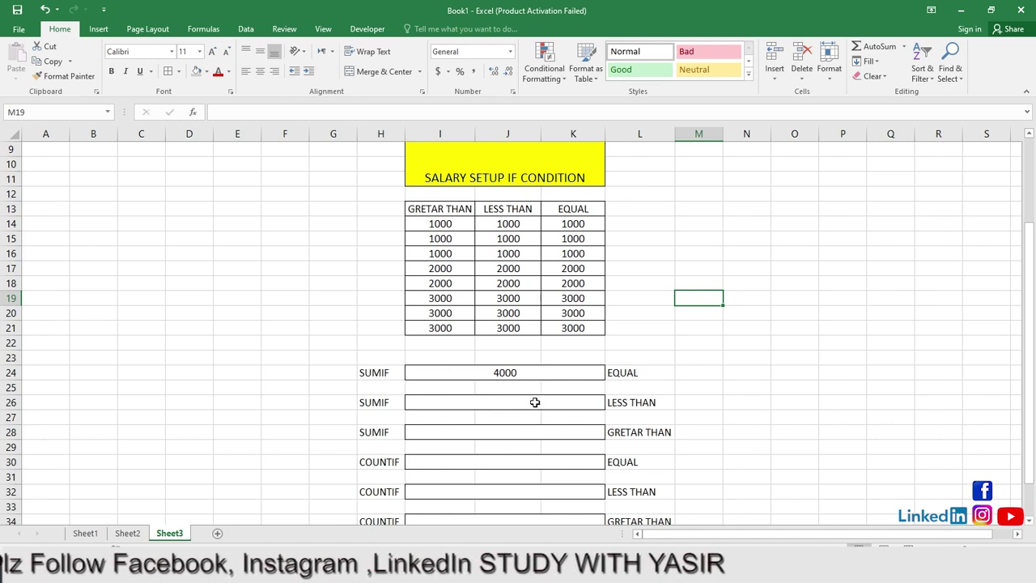
click(535, 402)
drag(594, 269, 589, 282)
click(665, 297)
click(537, 368)
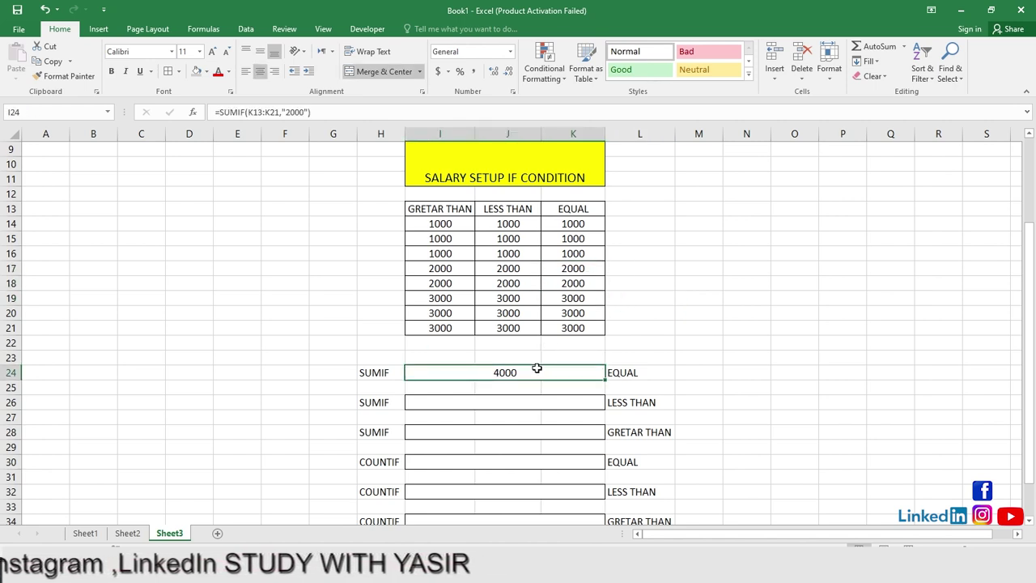
click(504, 402)
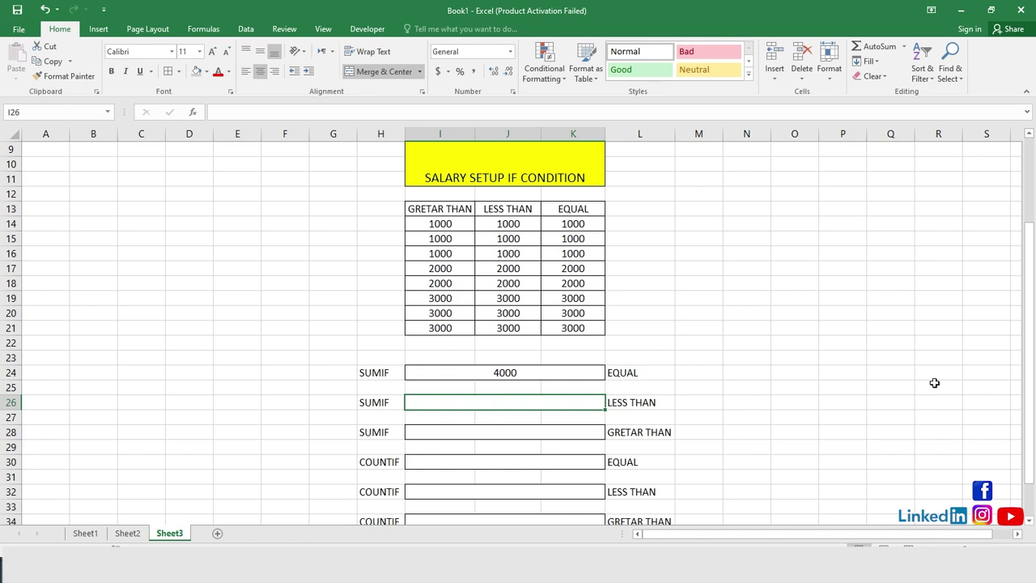
Start a =SUMIF( formula in the SUMIF LESS THAN box I26.
text(=)
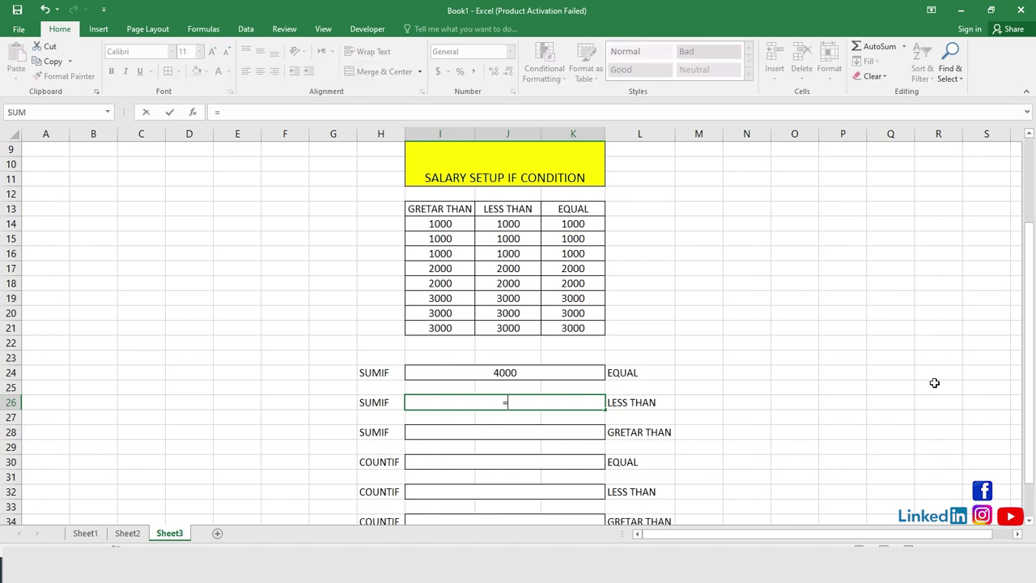
text(SU)
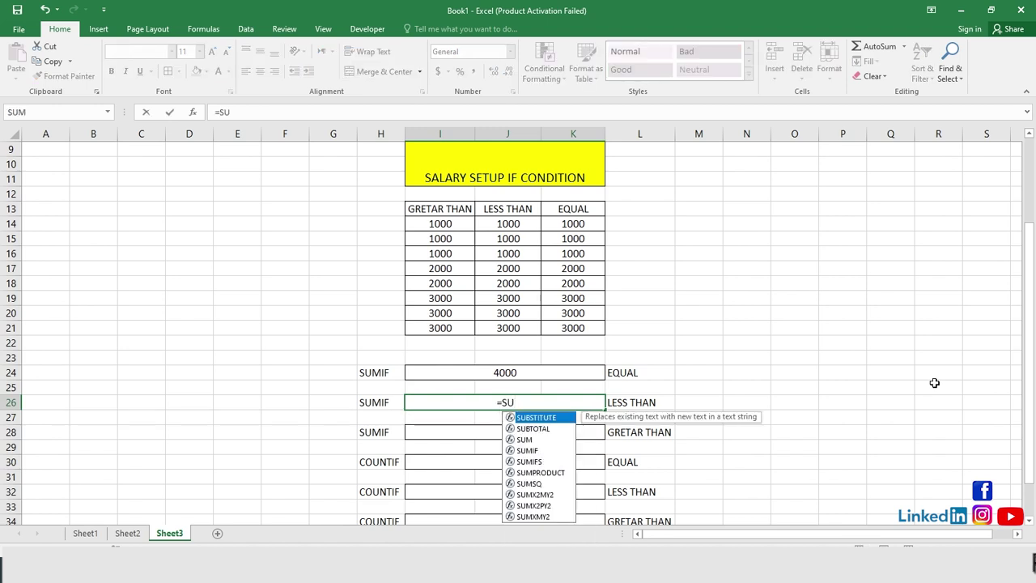
text(M)
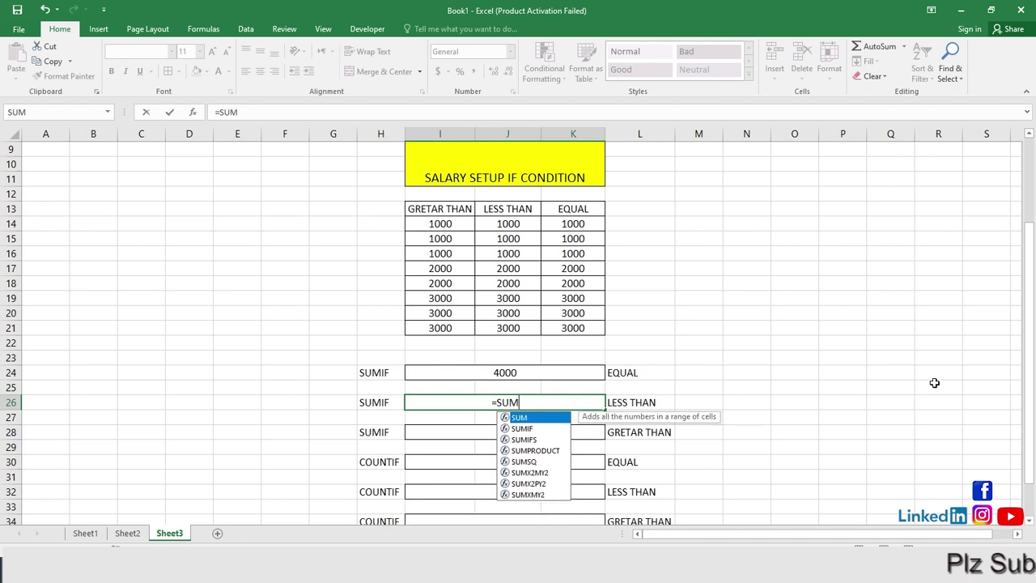
text(IF)
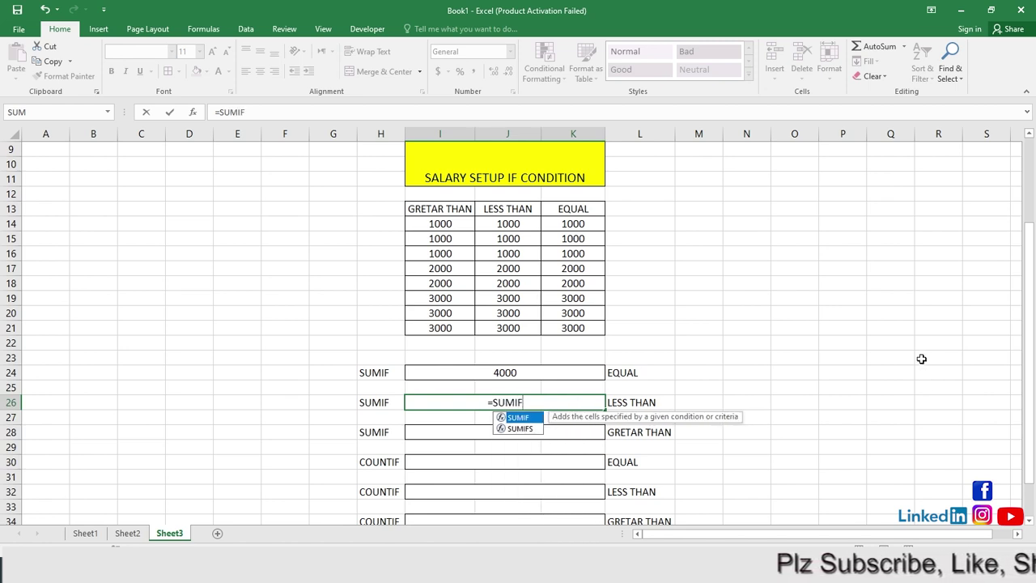
text(()
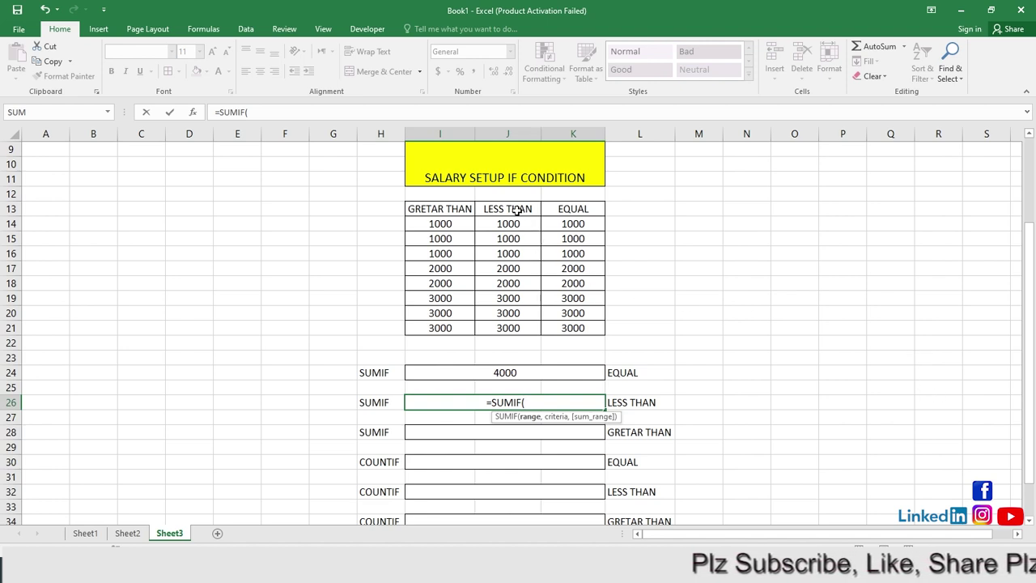
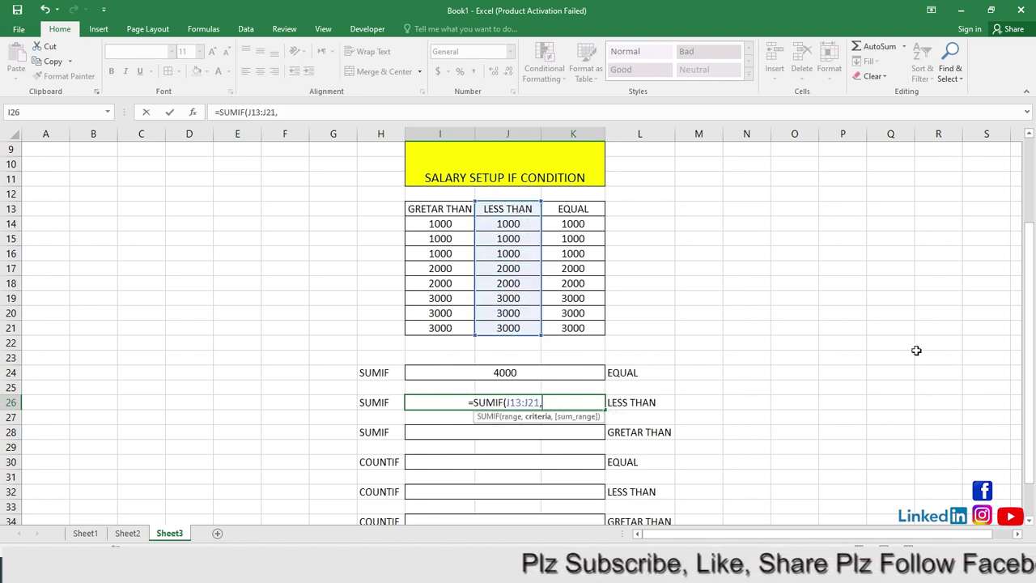
Complete I26 as =SUMIF(J13:J21,"<2000") so the LESS THAN row returns 3000.
text(")
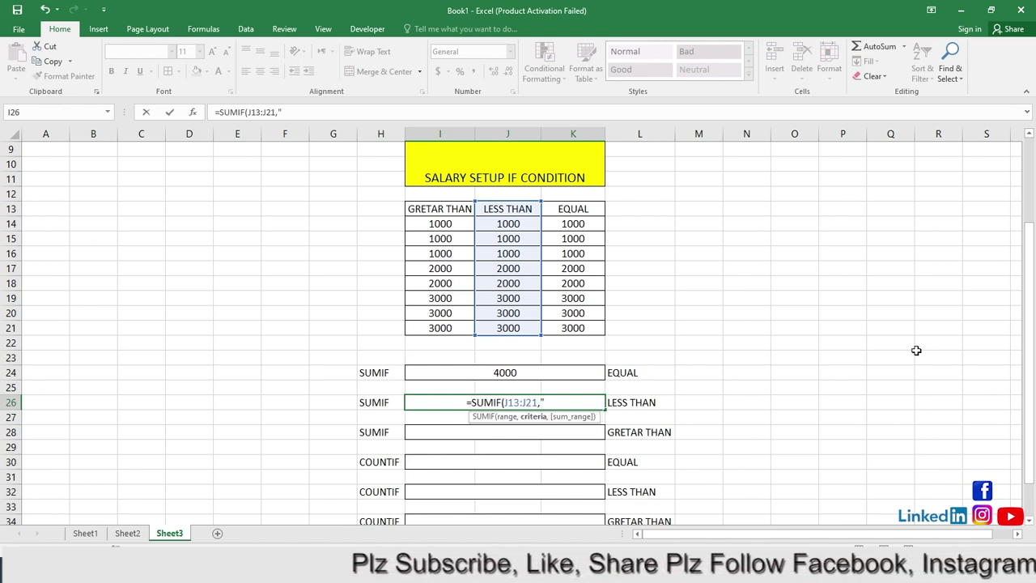
text(<)
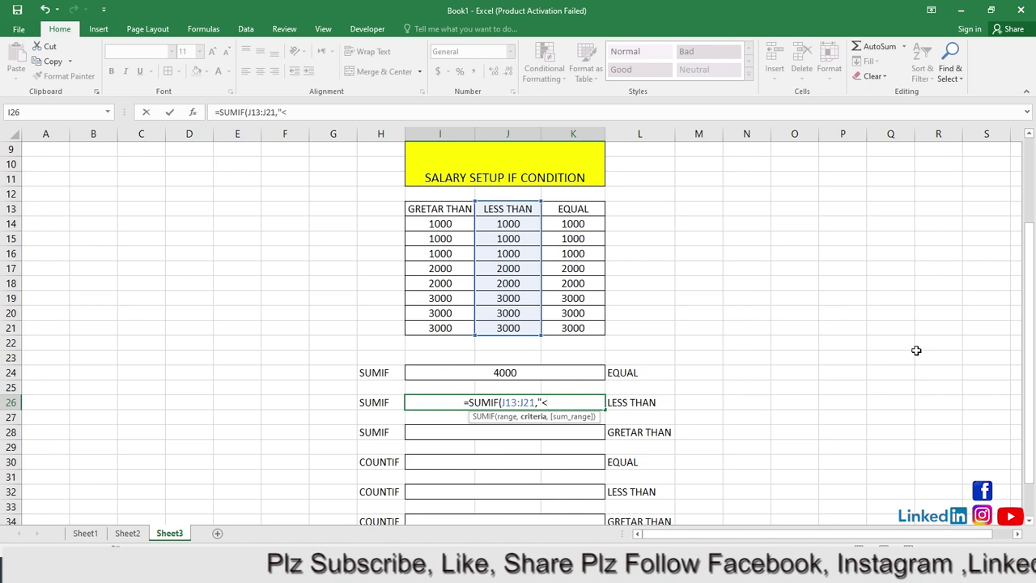
text(2)
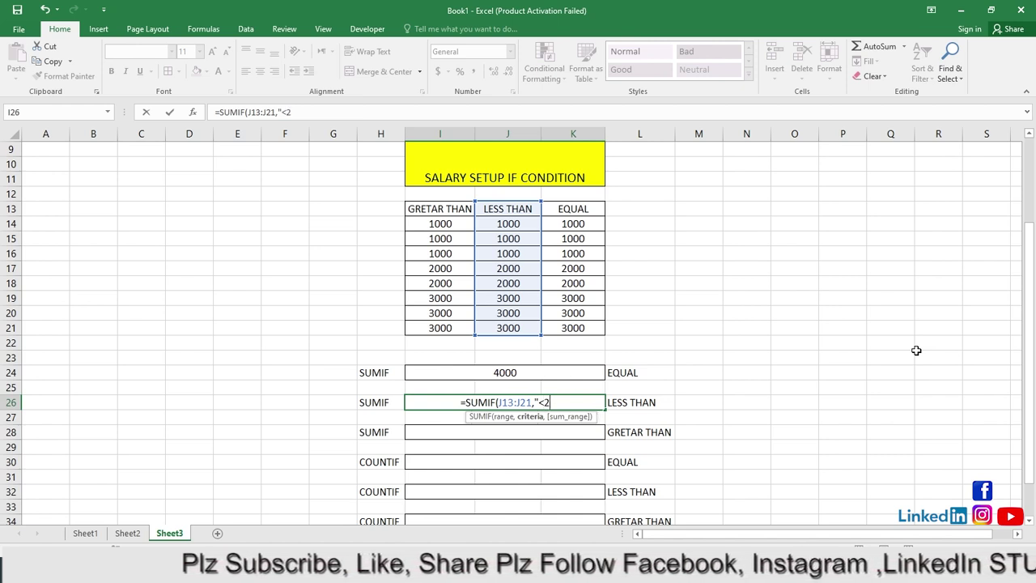
text(00)
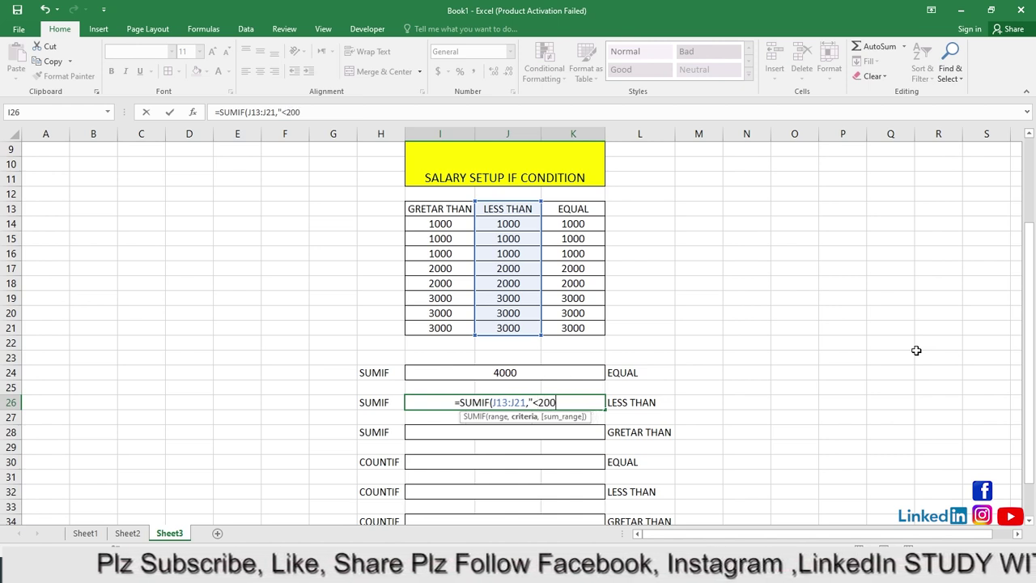
text(0")
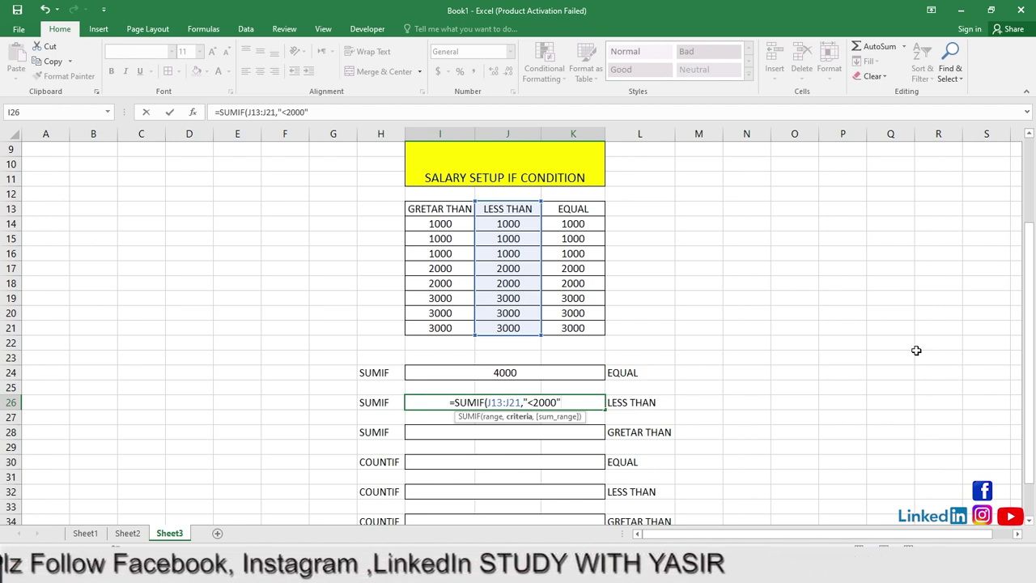
key(Return)
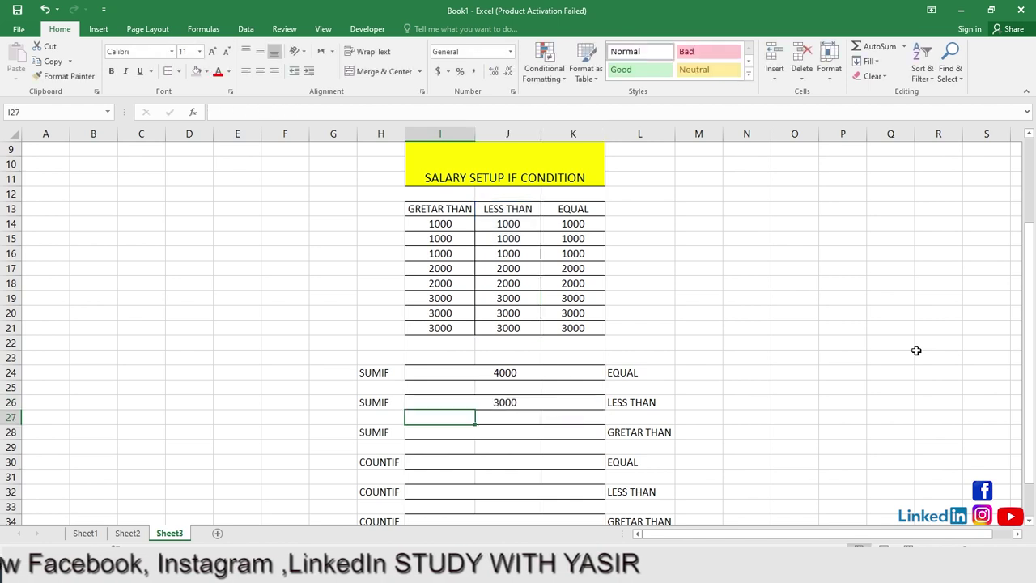
click(544, 399)
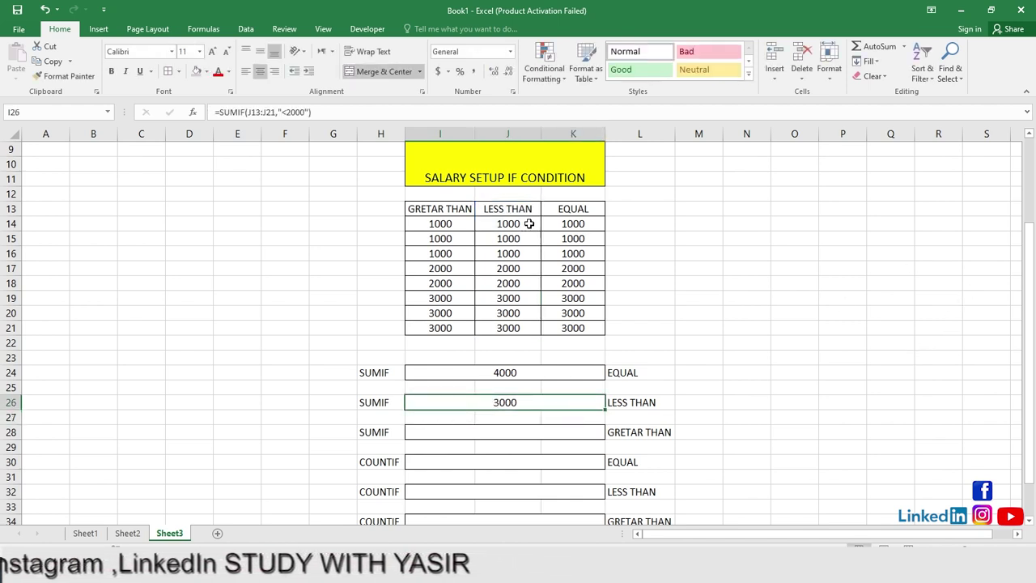
drag(528, 225, 527, 251)
click(739, 372)
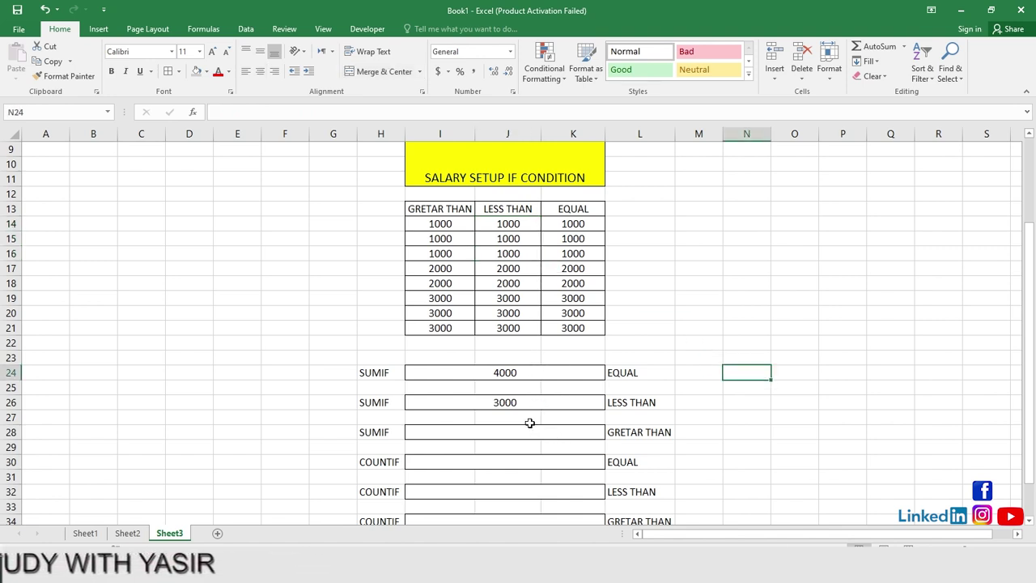
click(528, 432)
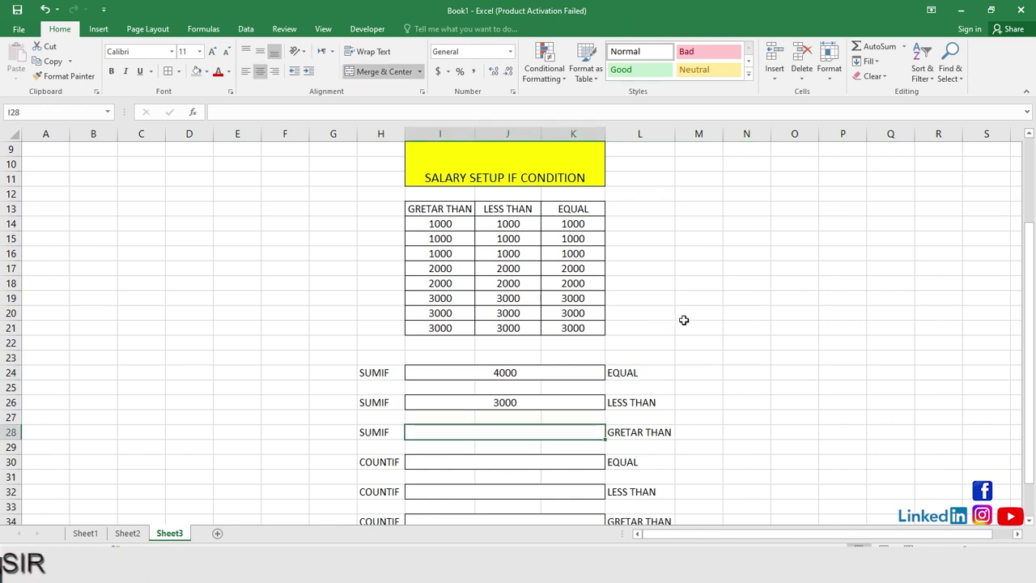
Enter =SUMIF(I13:I21,">2000") in I28 so the GRETAR THAN row returns 9000.
text(=)
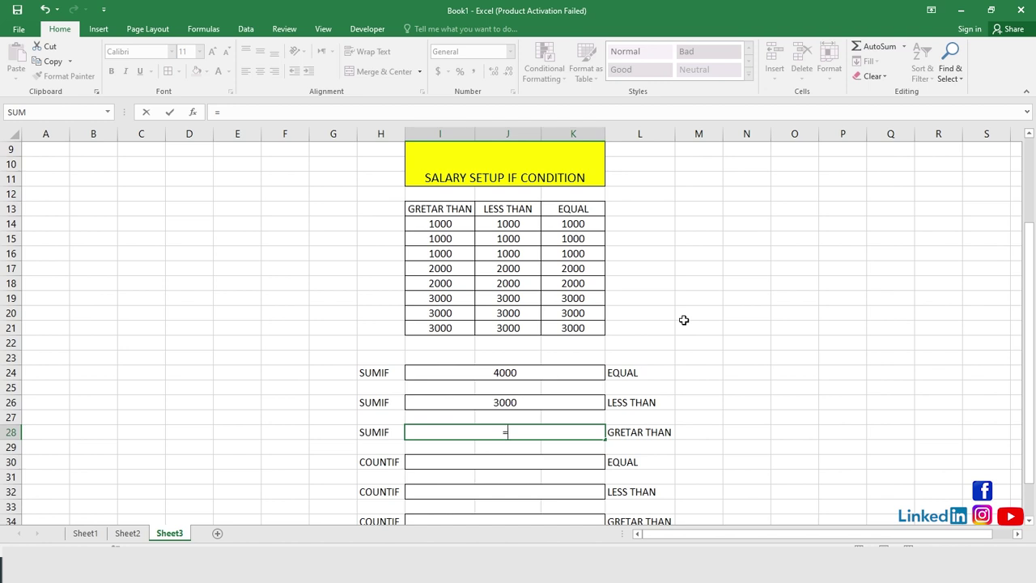
text(SUMIF)
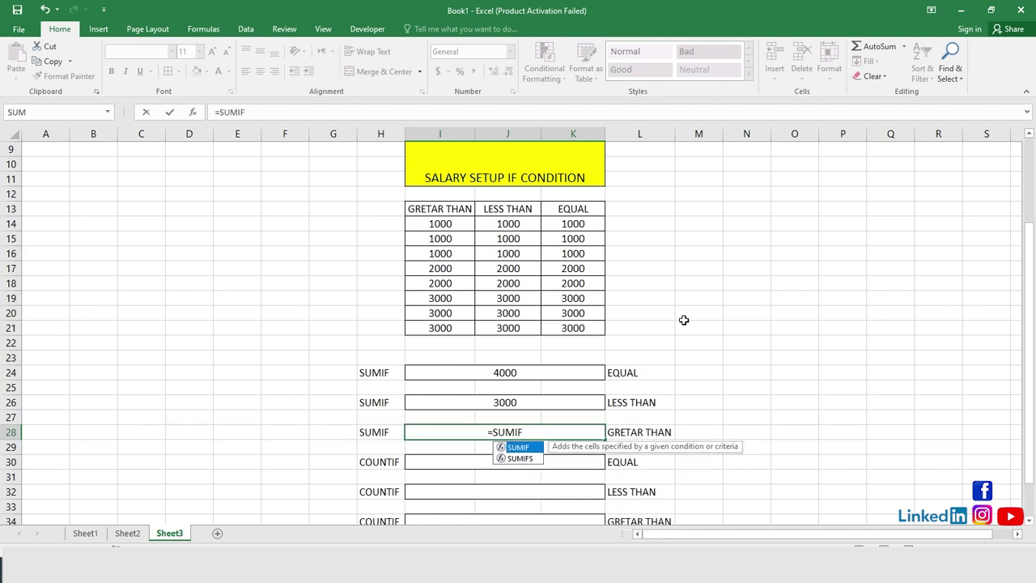
text(()
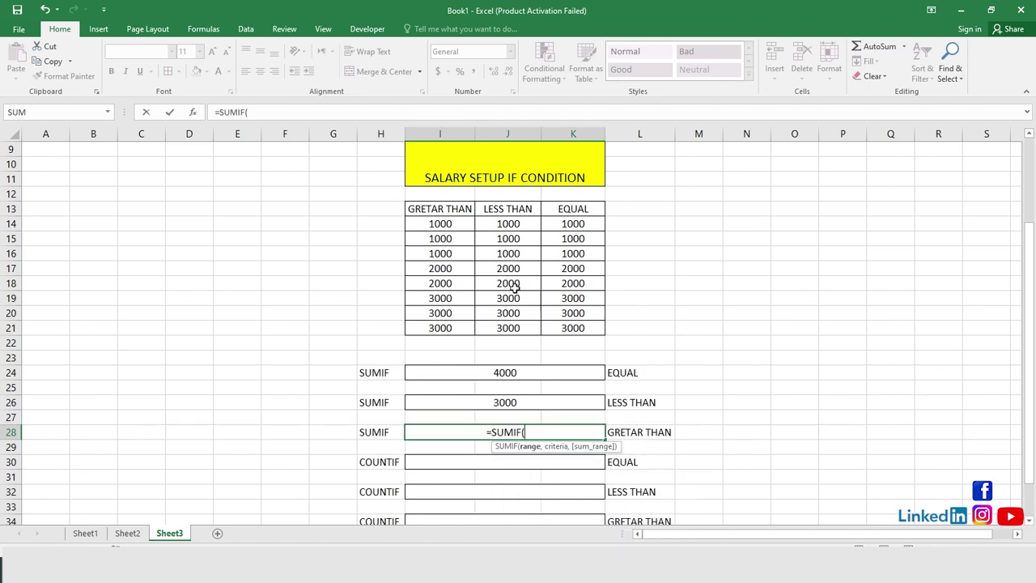
drag(440, 208, 439, 326)
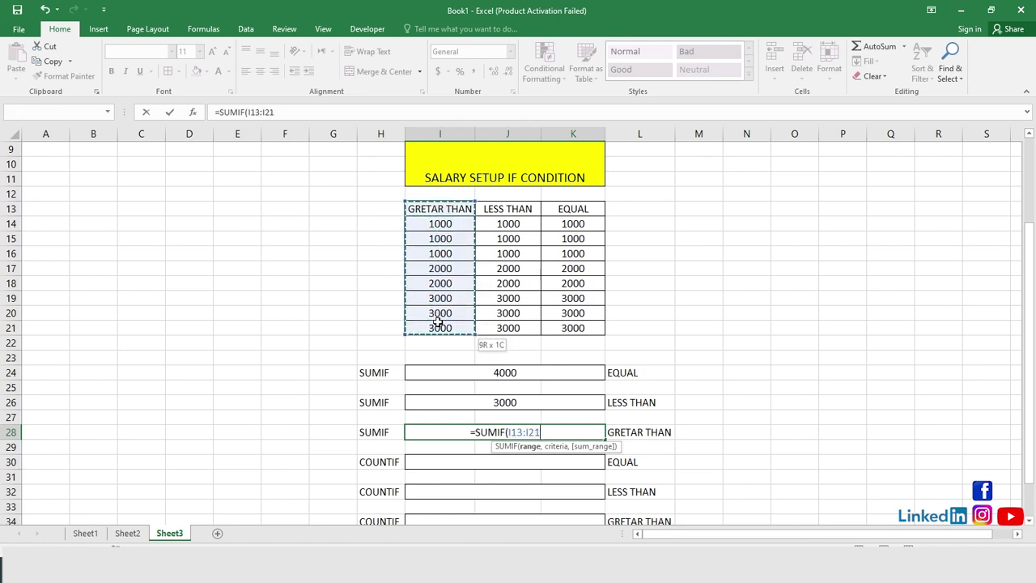
text(,)
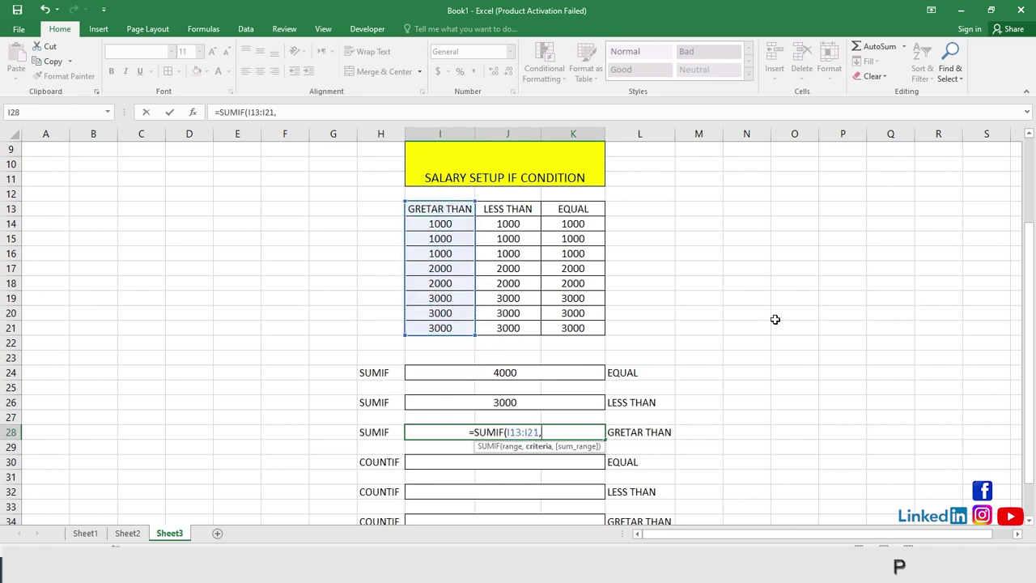
text(")
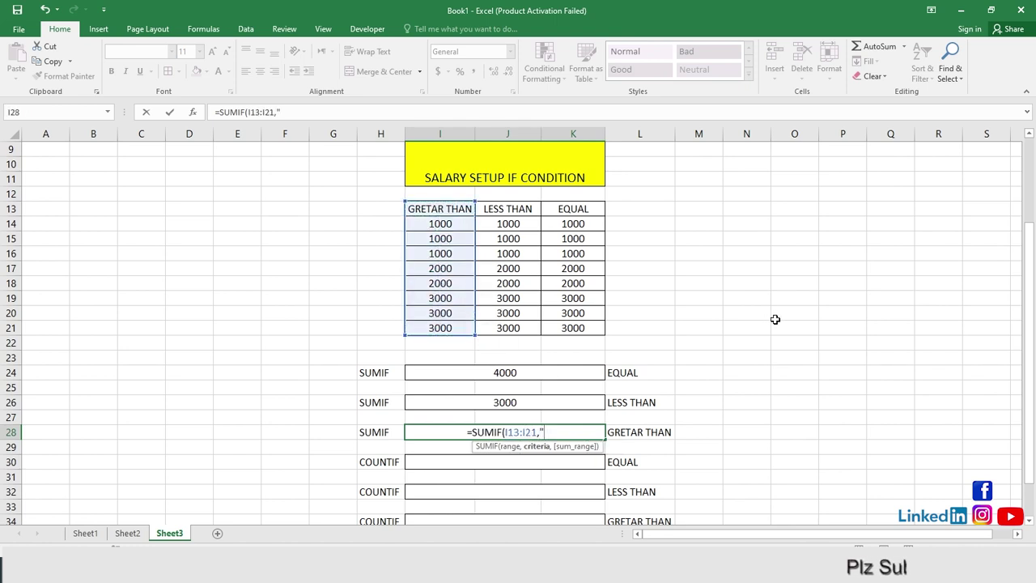
text(>)
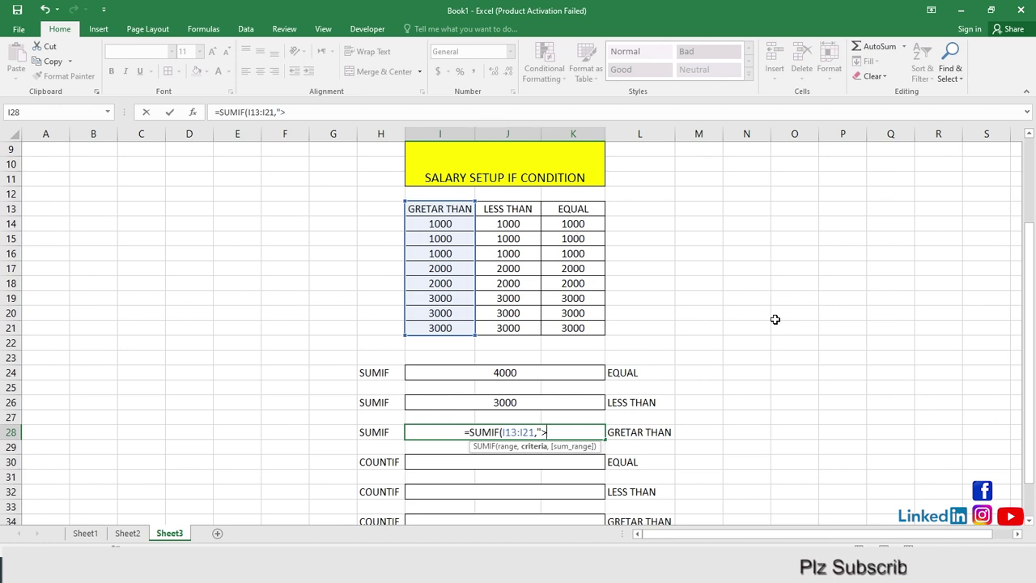
text(200)
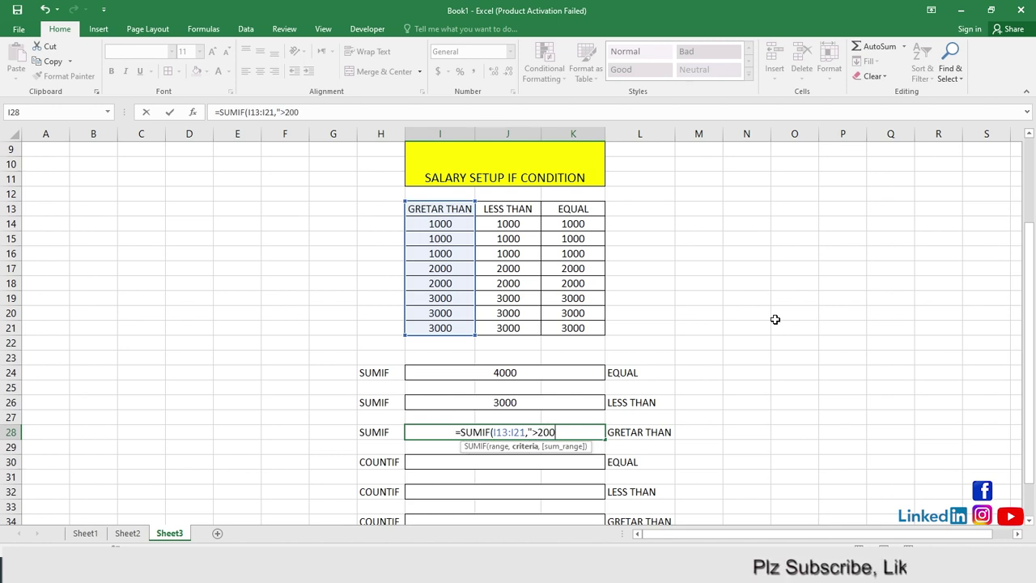
text(0")
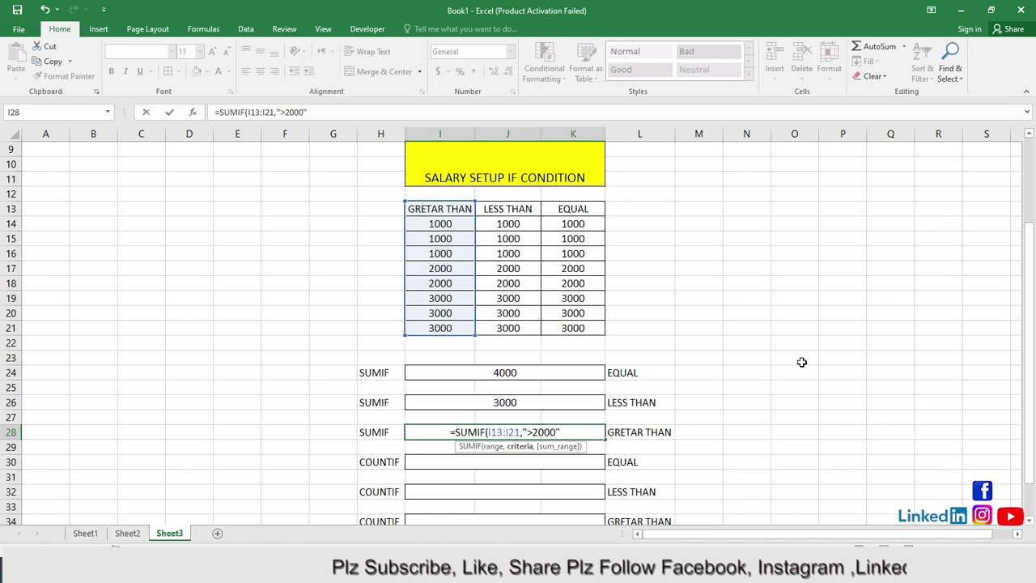
key(Return)
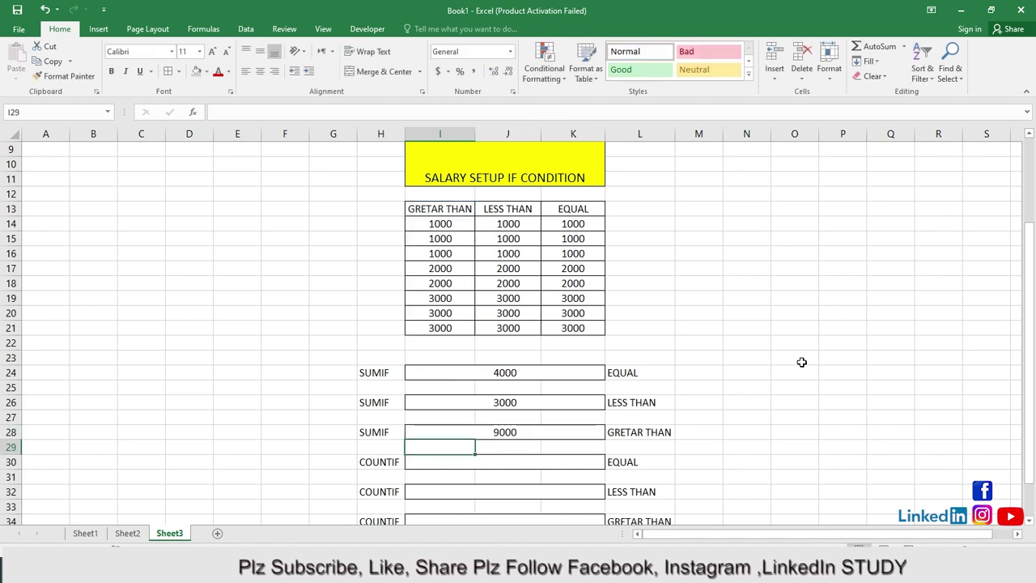
scroll(653, 324, down, 2)
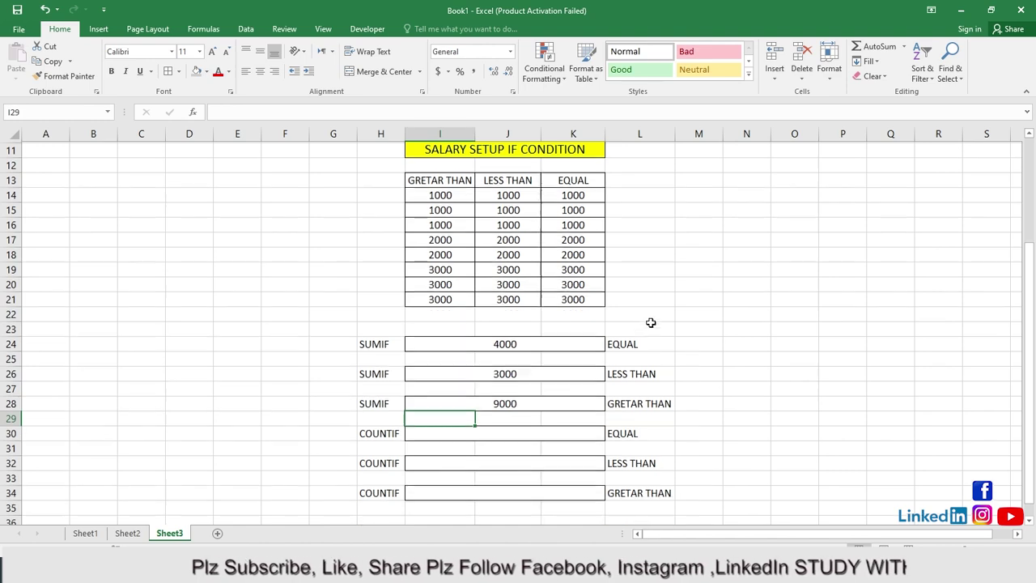
scroll(704, 384, up, 1)
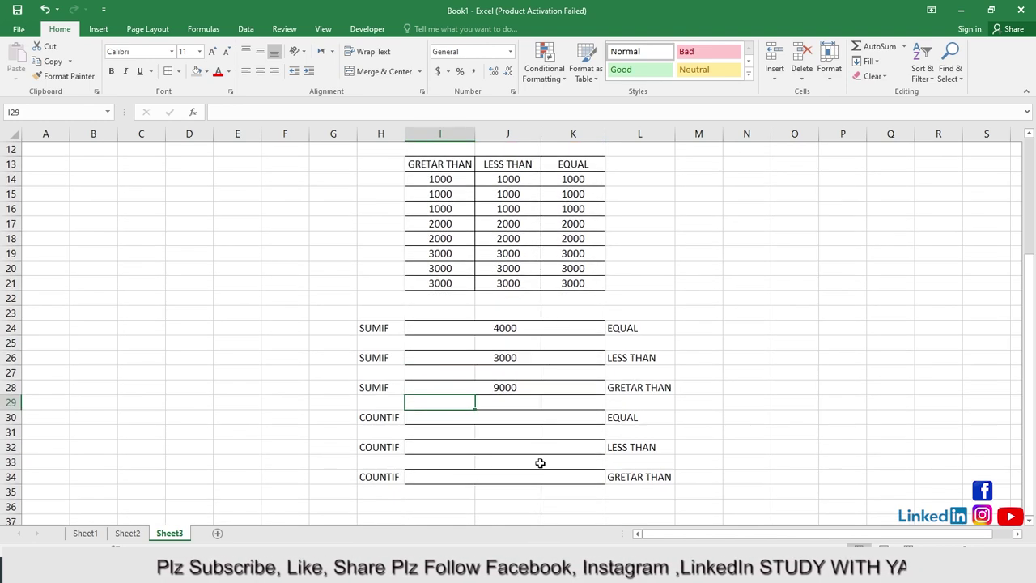
click(489, 429)
click(470, 418)
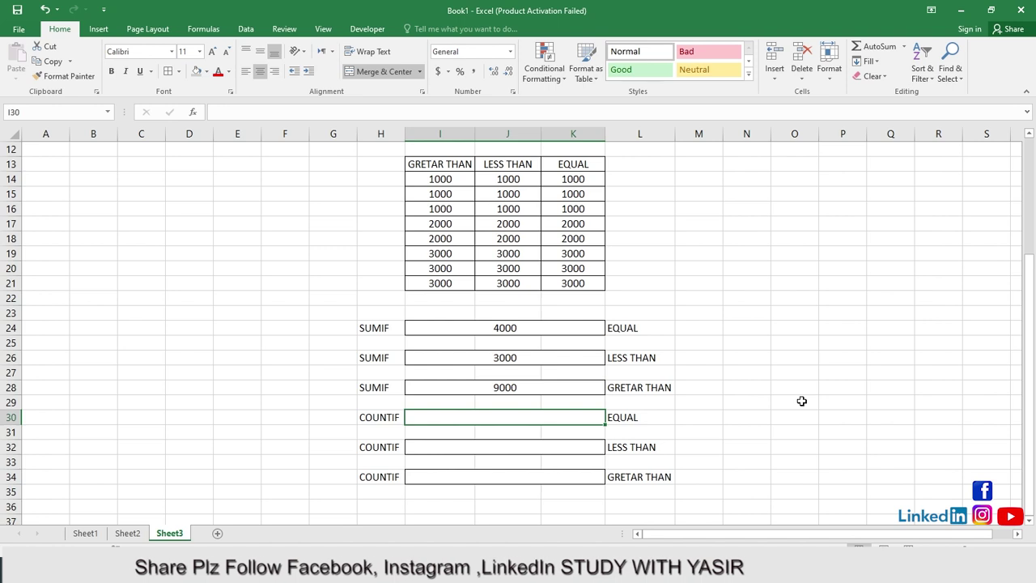
Enter =COUNTIF(K13:K21,"2000") in I30 to count the values equal to 2000.
text(=)
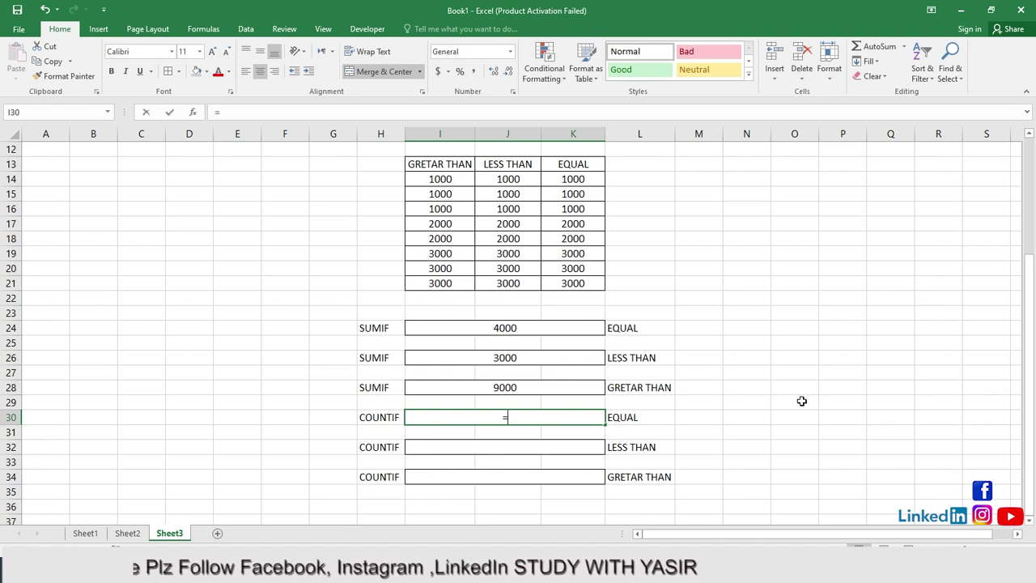
text(CO)
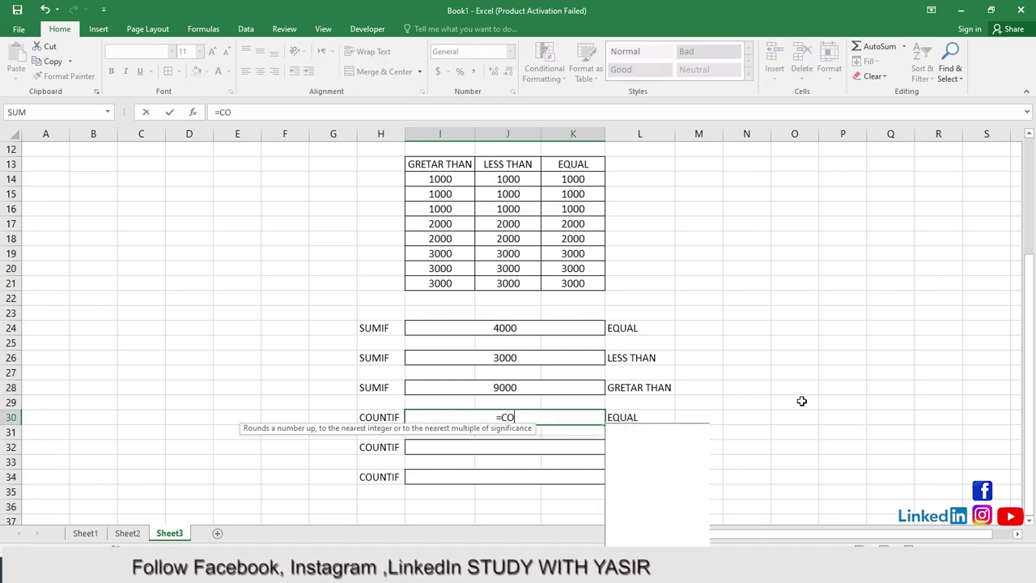
text(UNTIF)
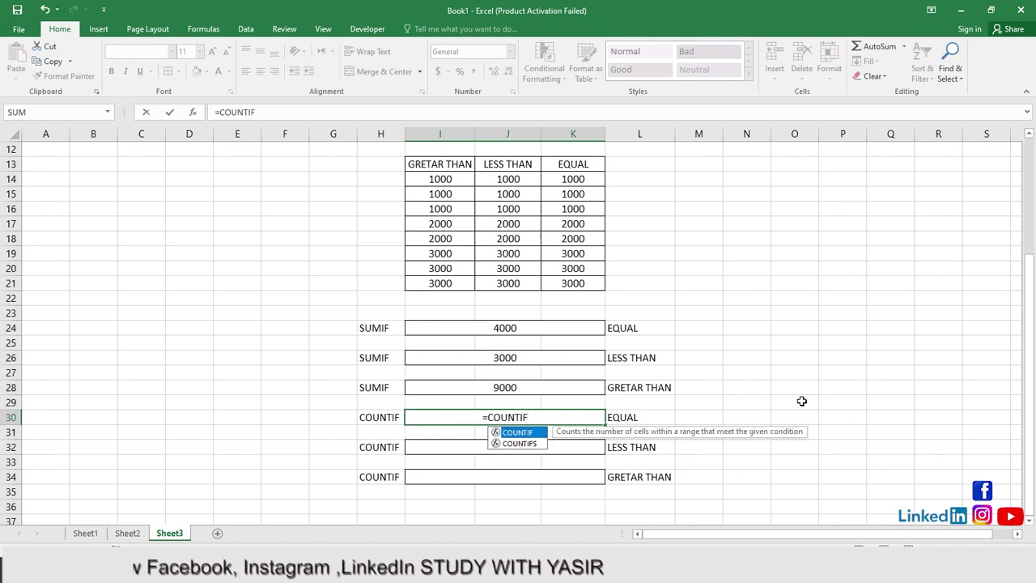
text(()
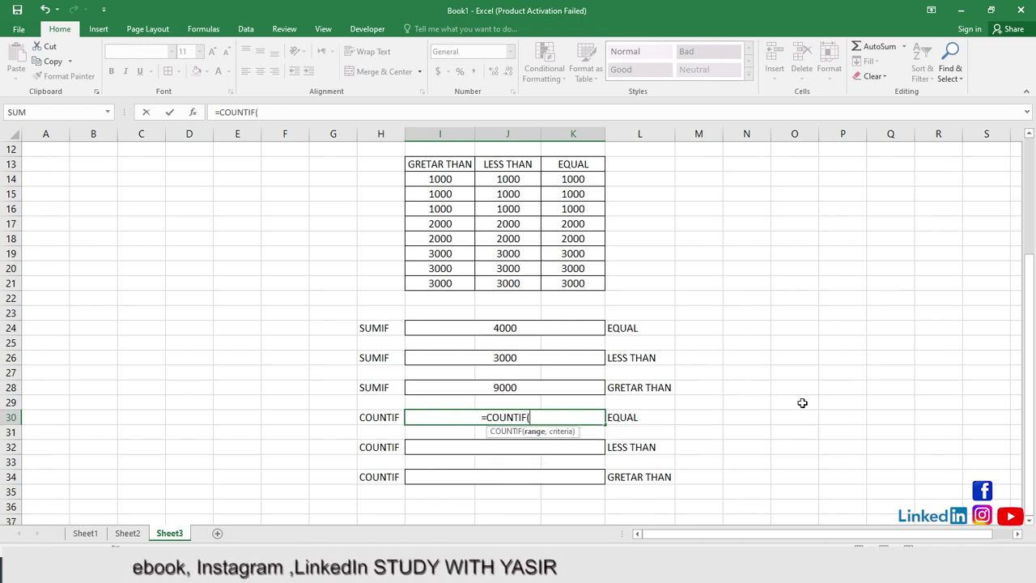
scroll(665, 365, up, 1)
drag(573, 213, 574, 323)
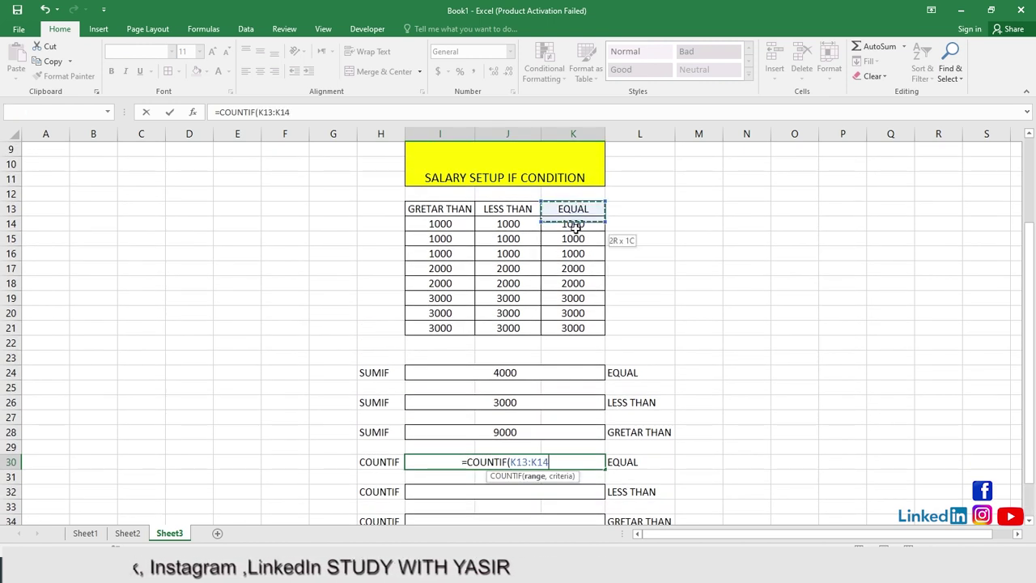
scroll(782, 386, down, 1)
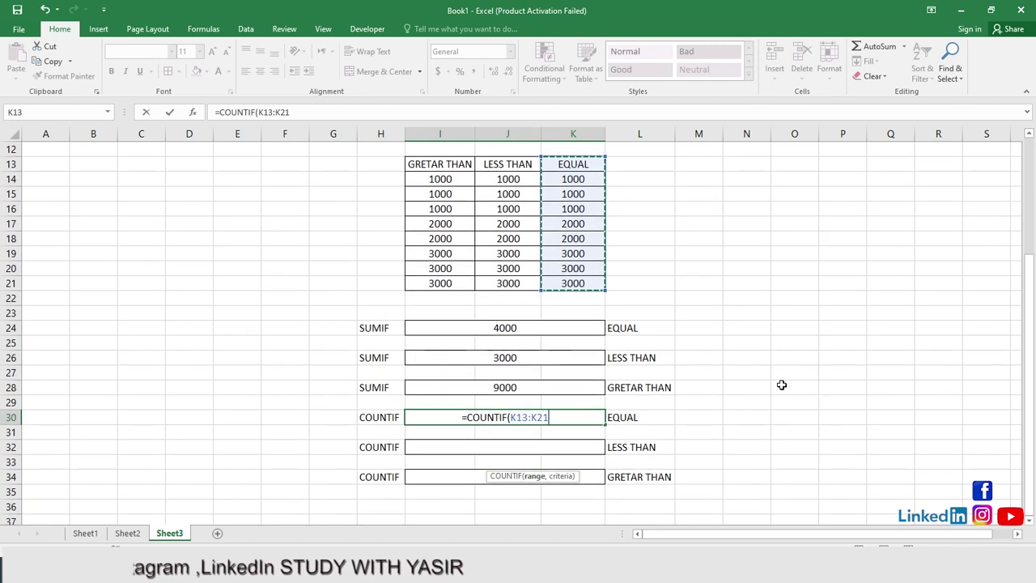
text(,")
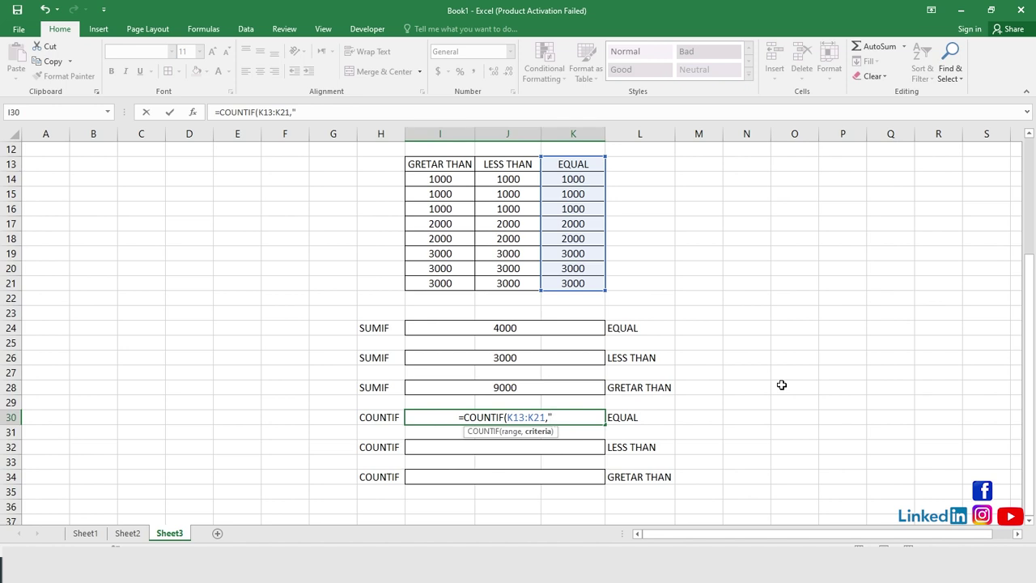
text(2)
text(000)
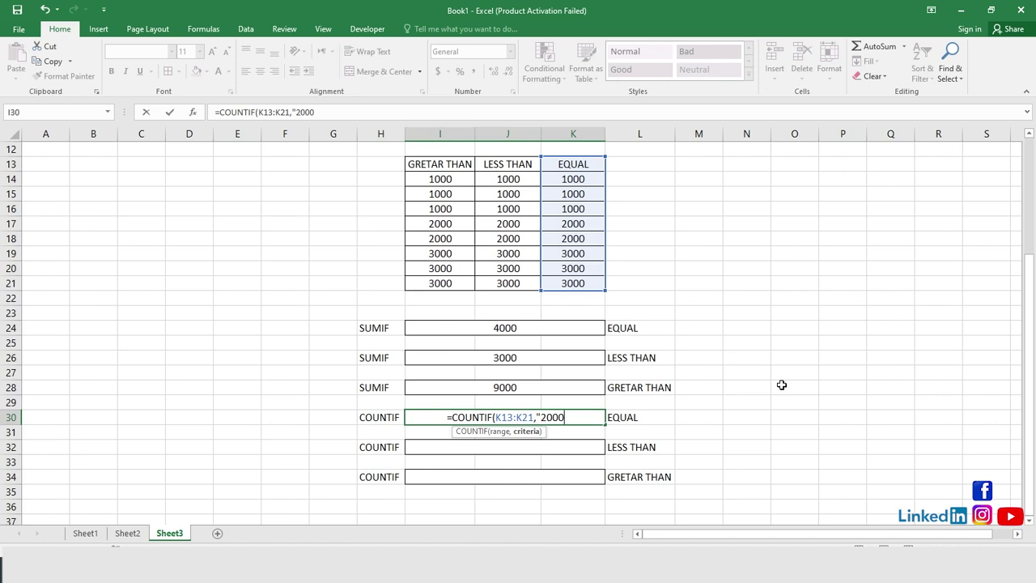
text(")
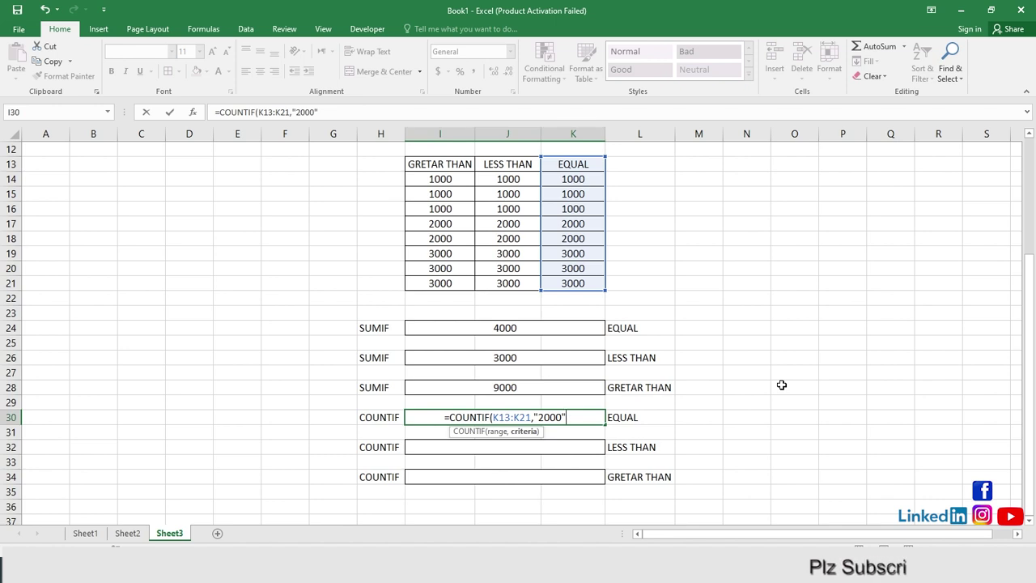
key(Return)
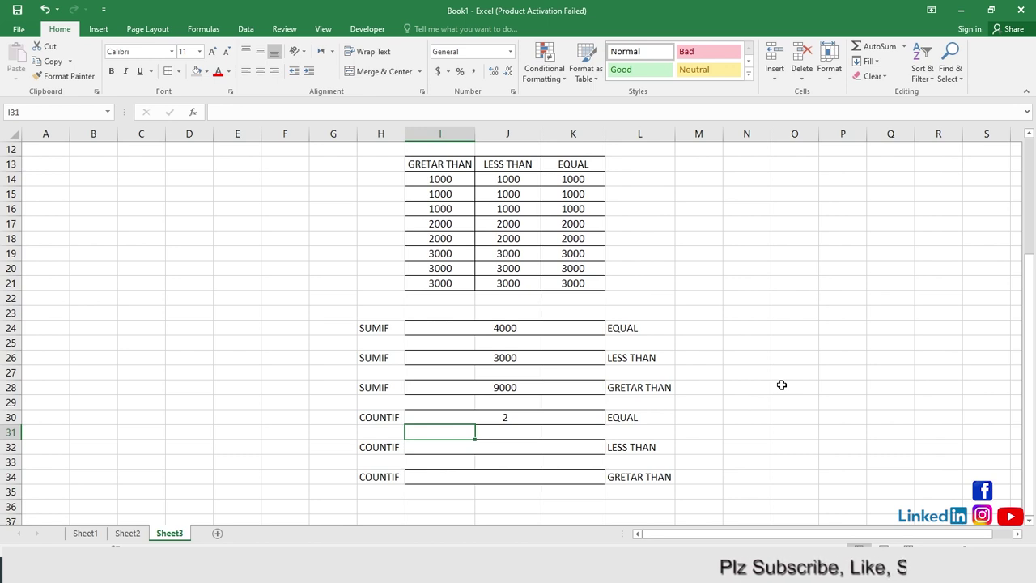
key(Down)
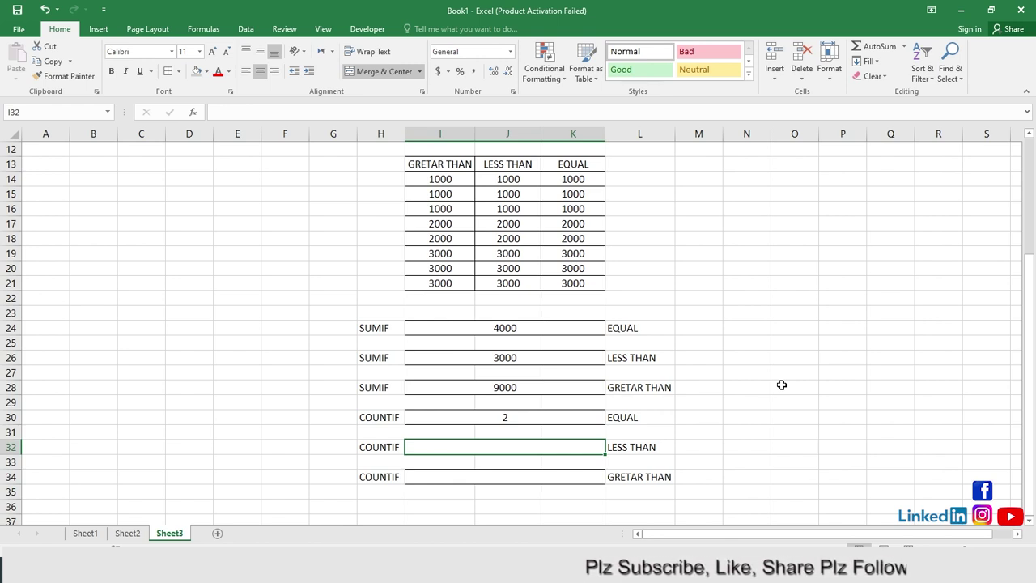
click(530, 417)
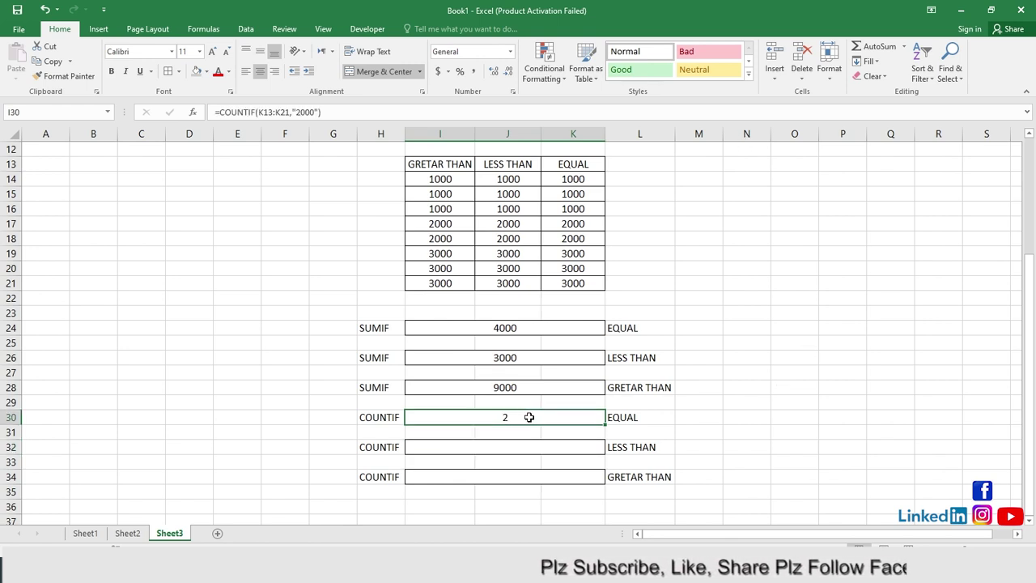
click(527, 447)
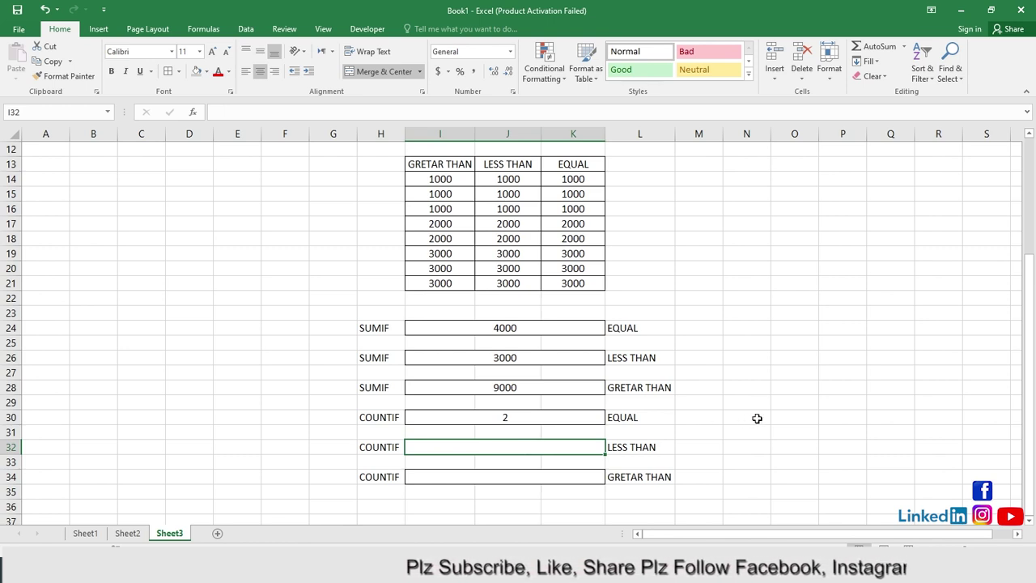
Enter =COUNTIF(J13:J21,"<2000") in I32 so the LESS THAN count shows 3.
text(=C)
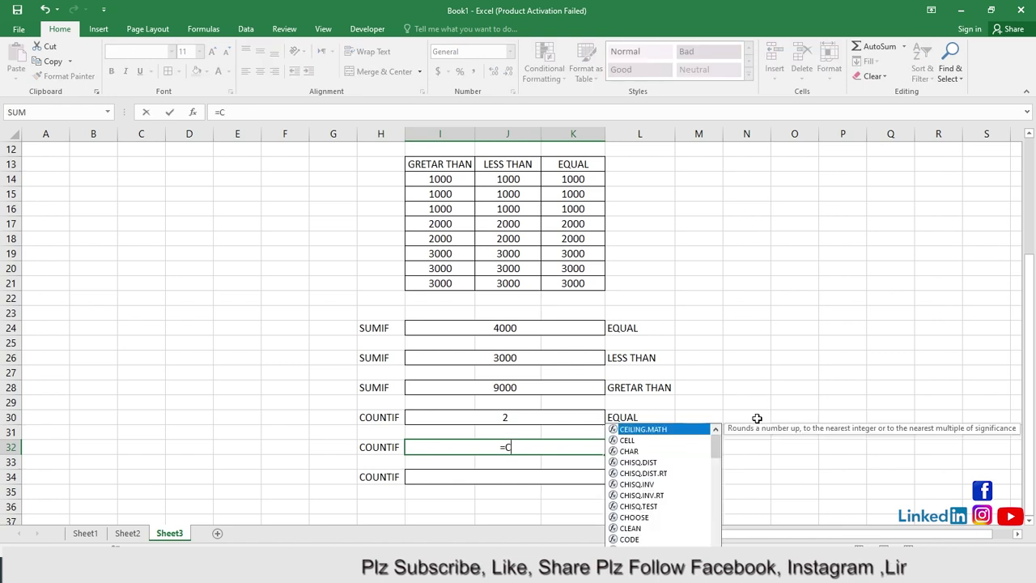
text(OUNTIF)
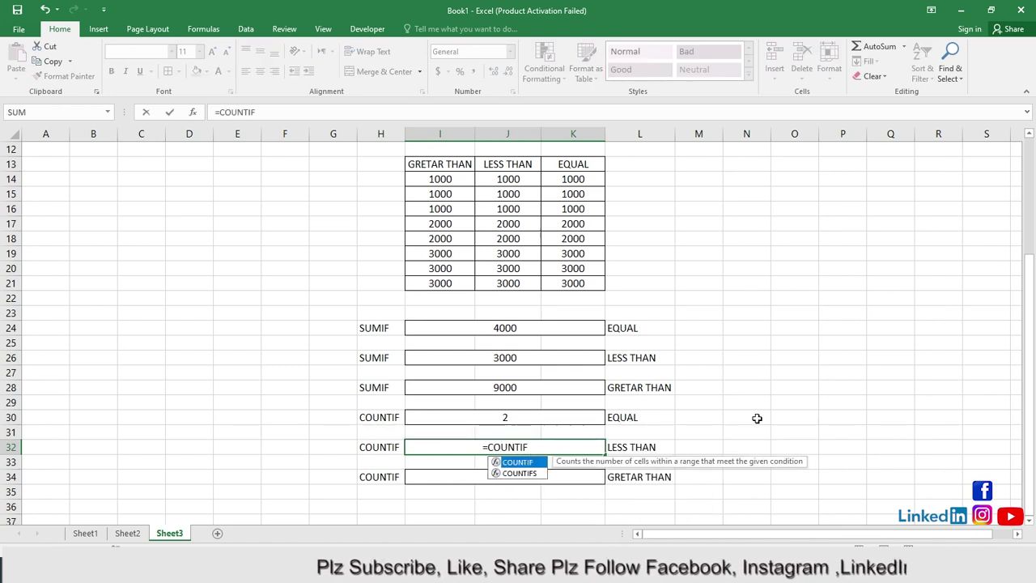
text(()
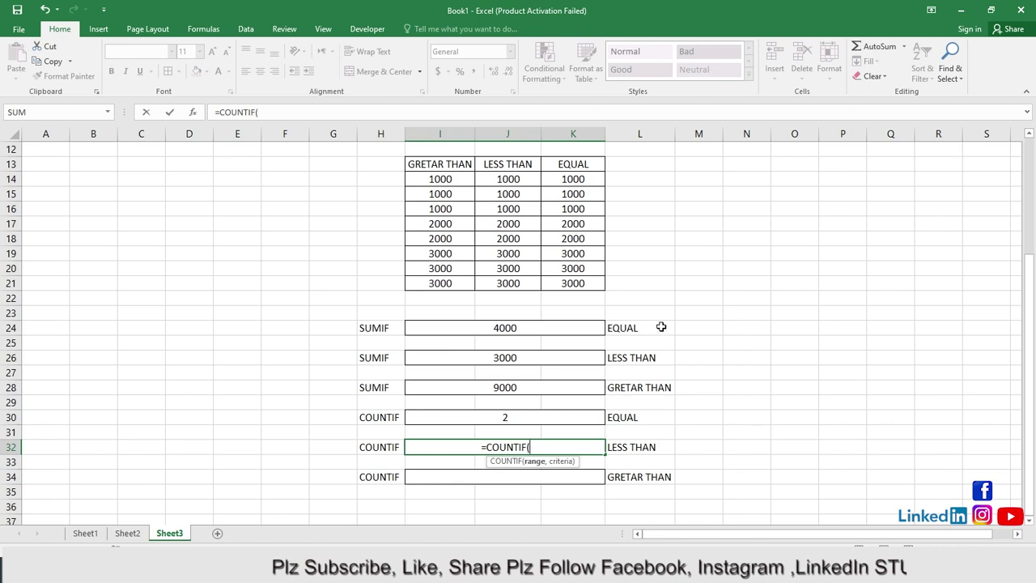
drag(507, 166, 507, 280)
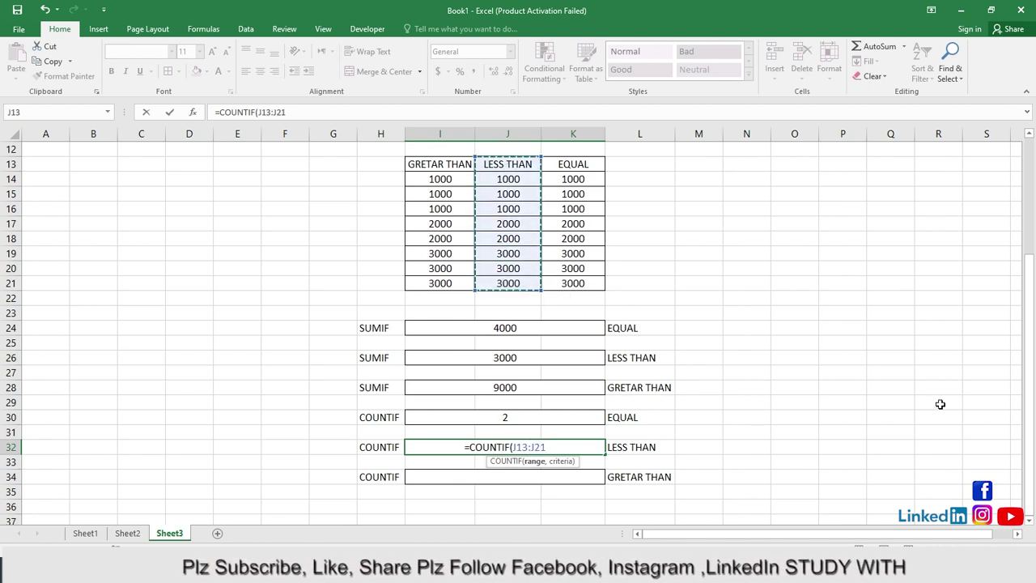
text(,")
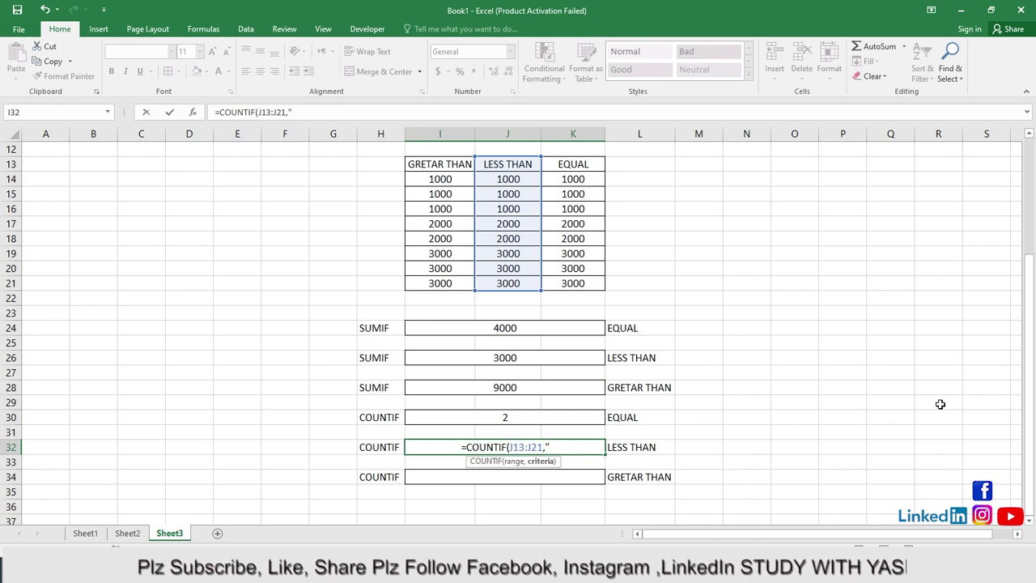
text(<)
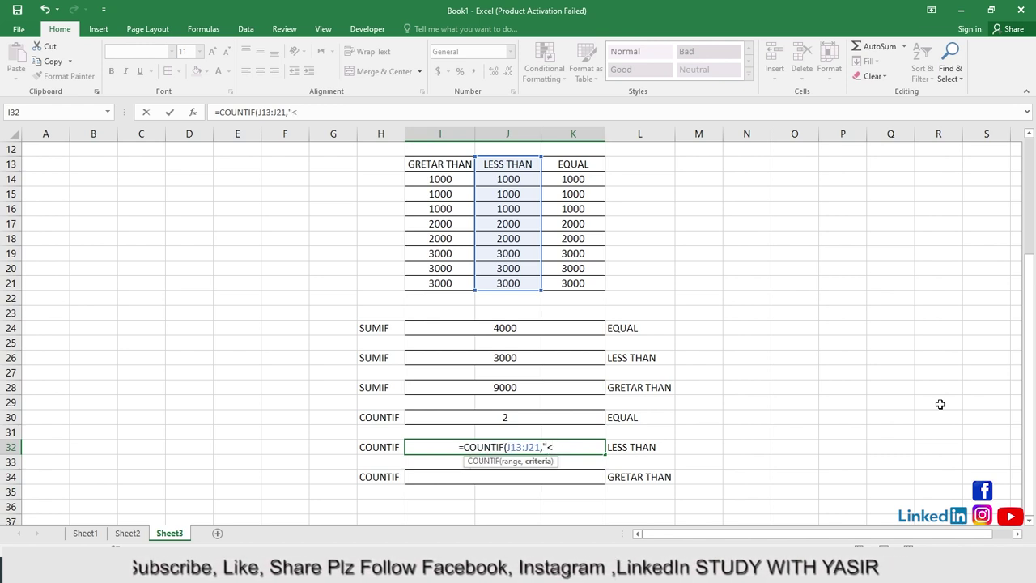
text(2000)
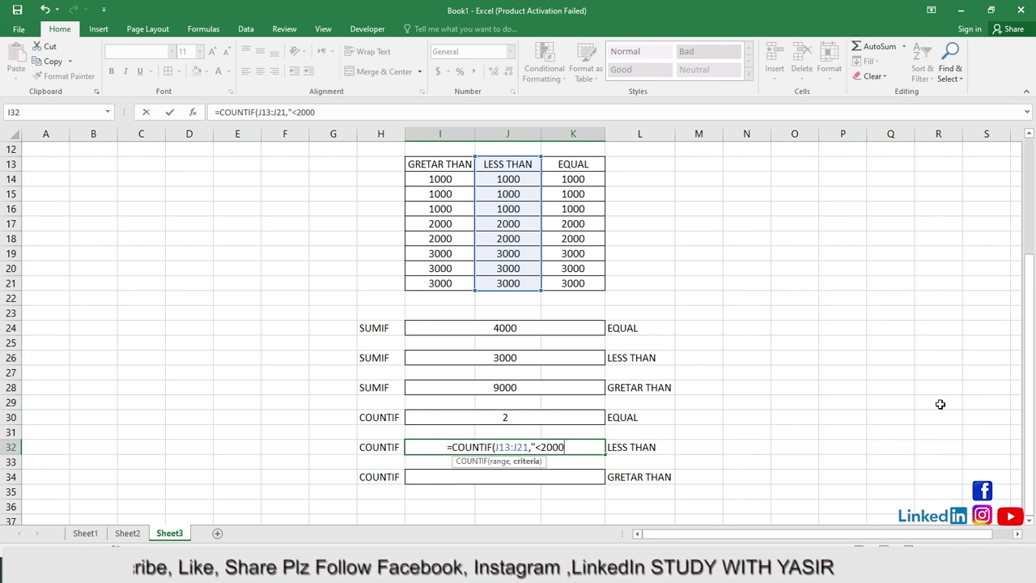
text(")
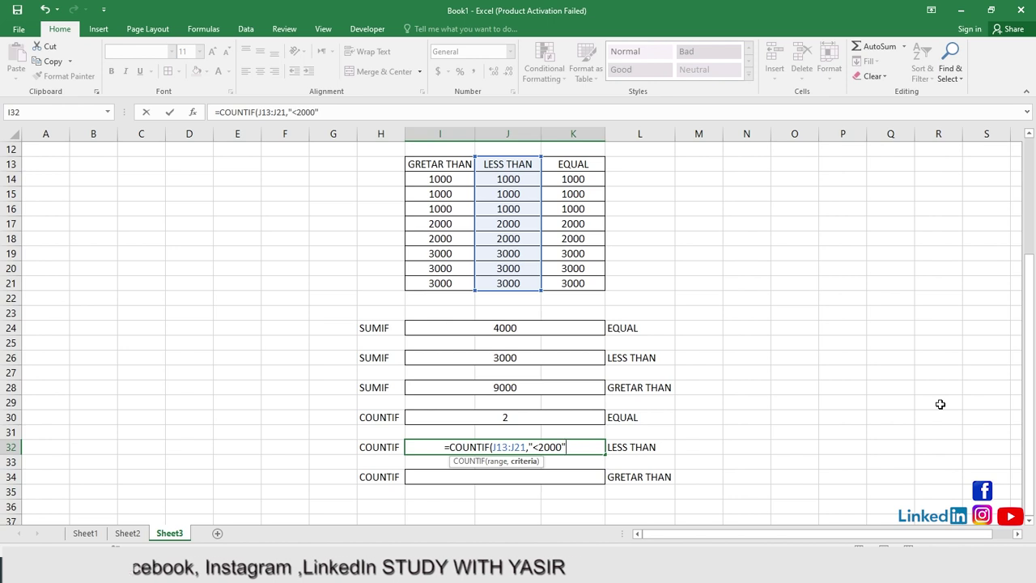
key(Return)
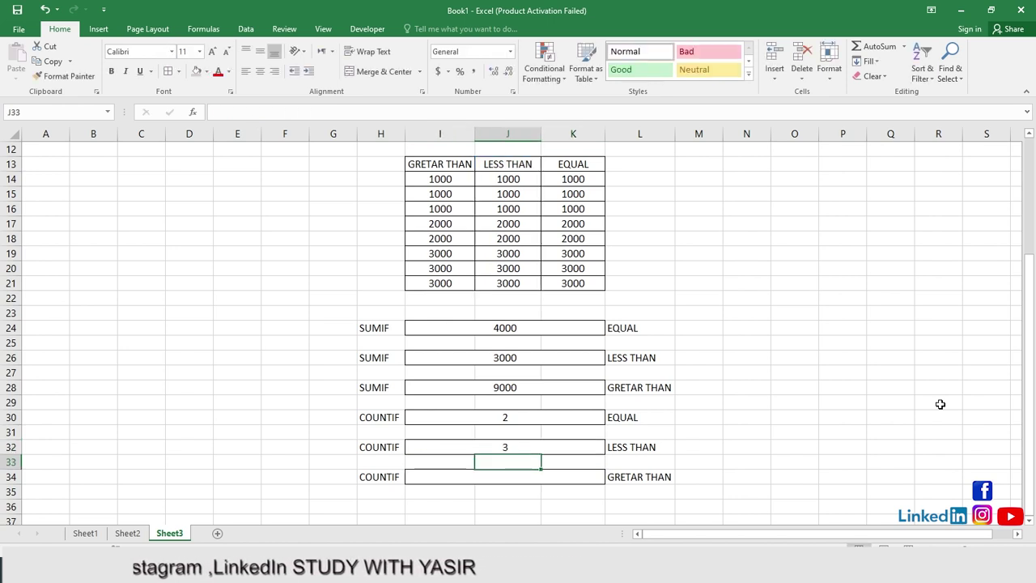
key(Down)
Begin =COUNTIF(I13:I21,">2000 in I34, with the criteria still unfinished.
text(=)
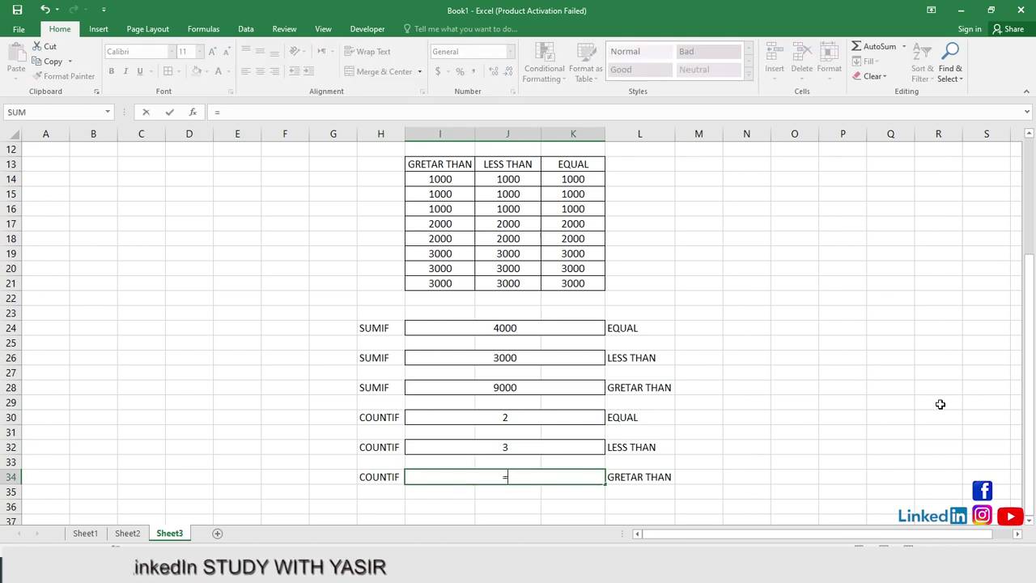
text(COUNTI)
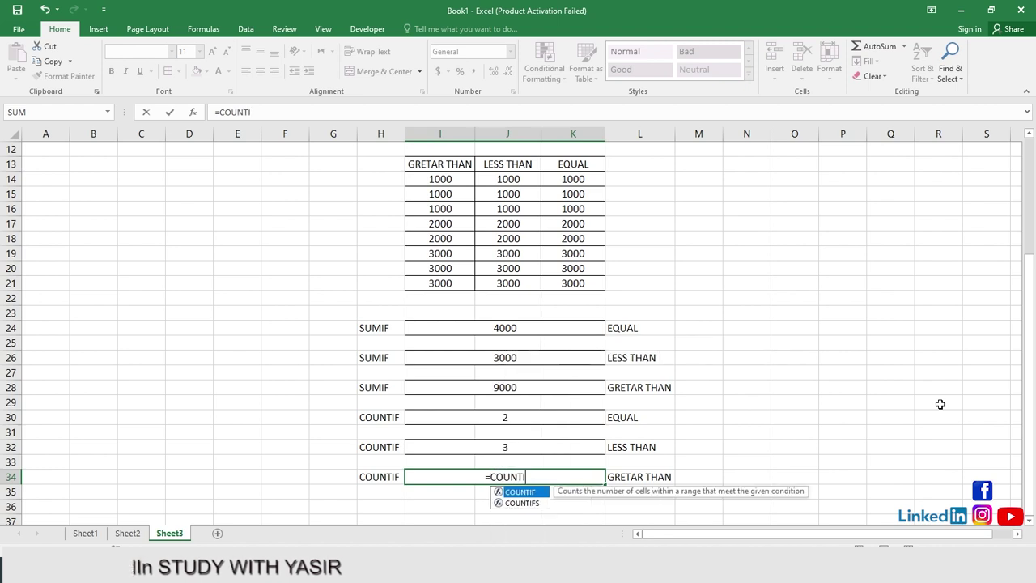
text(F()
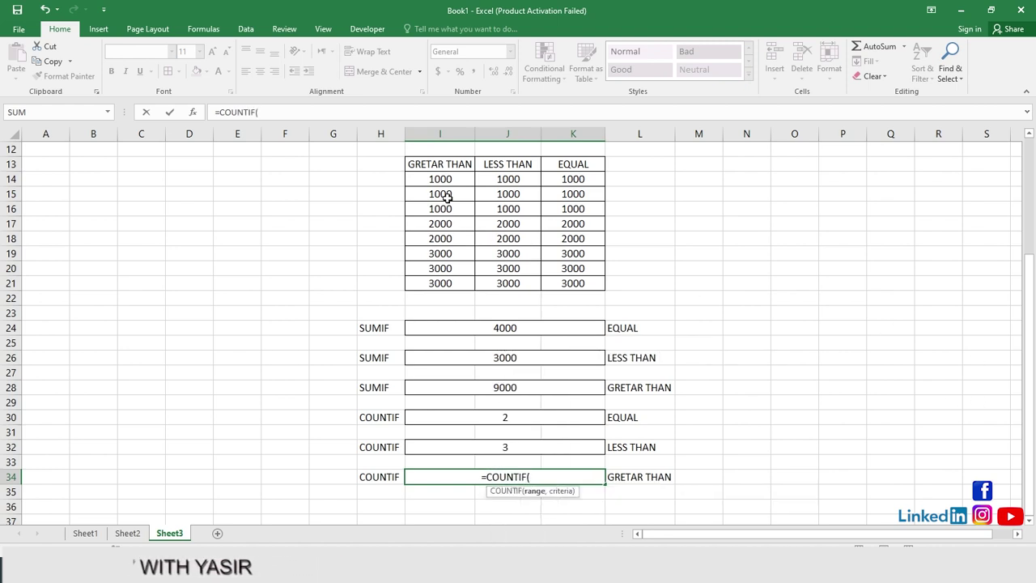
drag(450, 167, 447, 281)
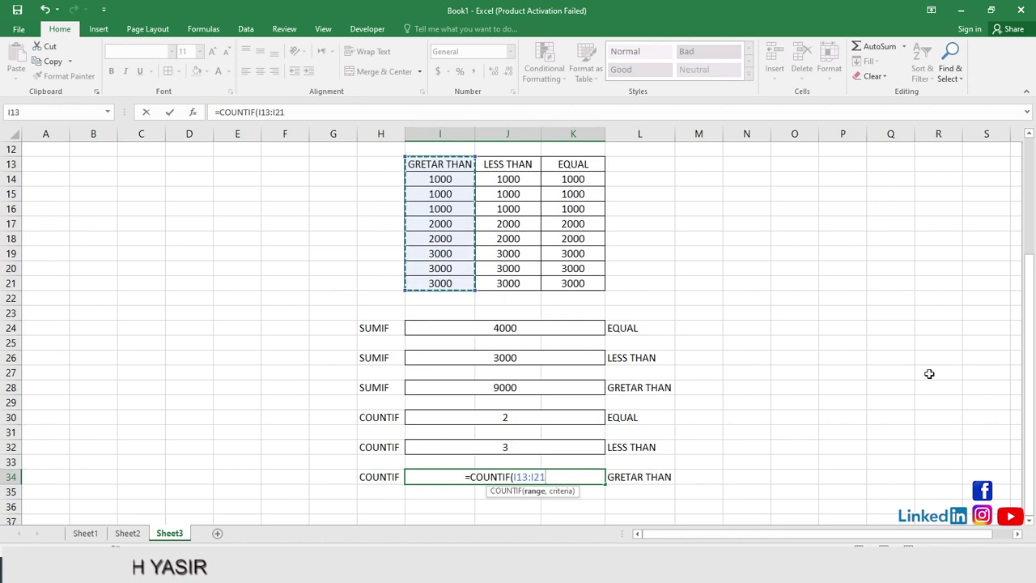
text(,")
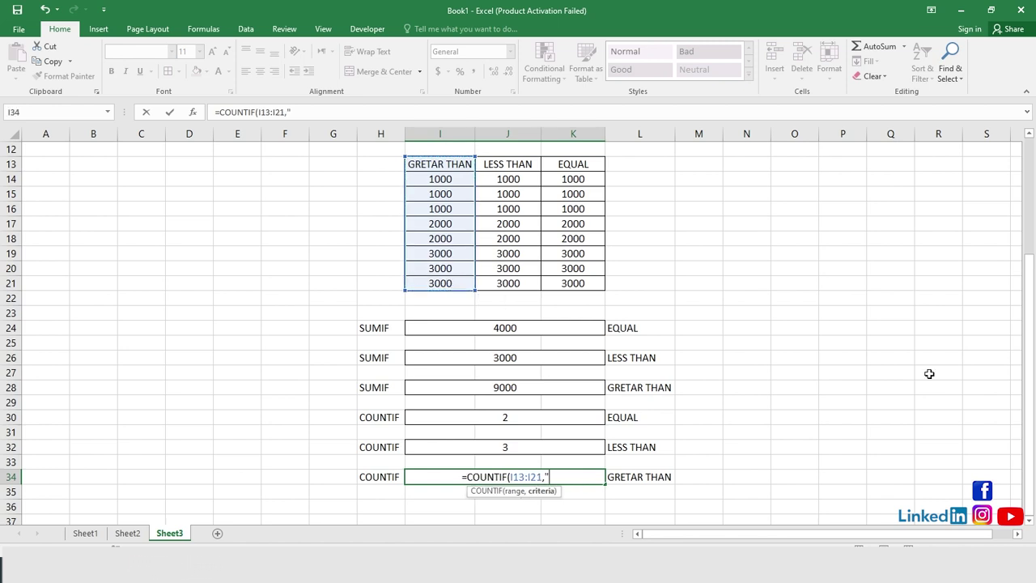
text(>)
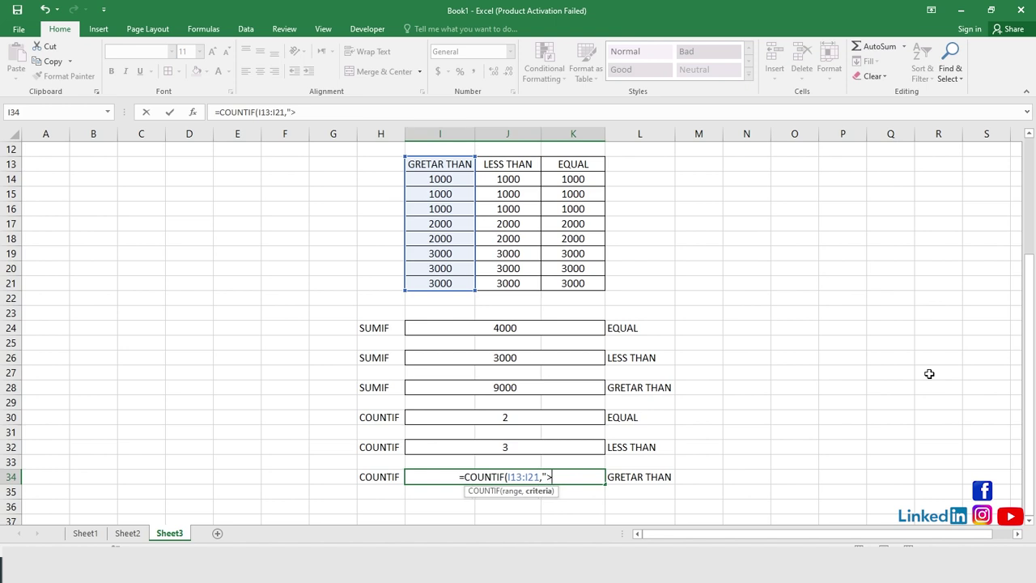
text(2000")
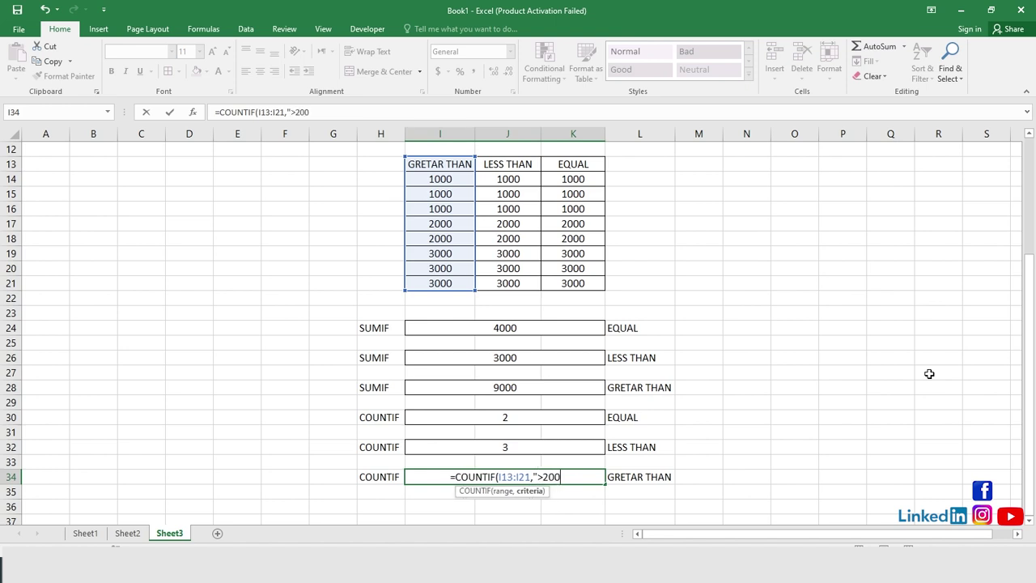
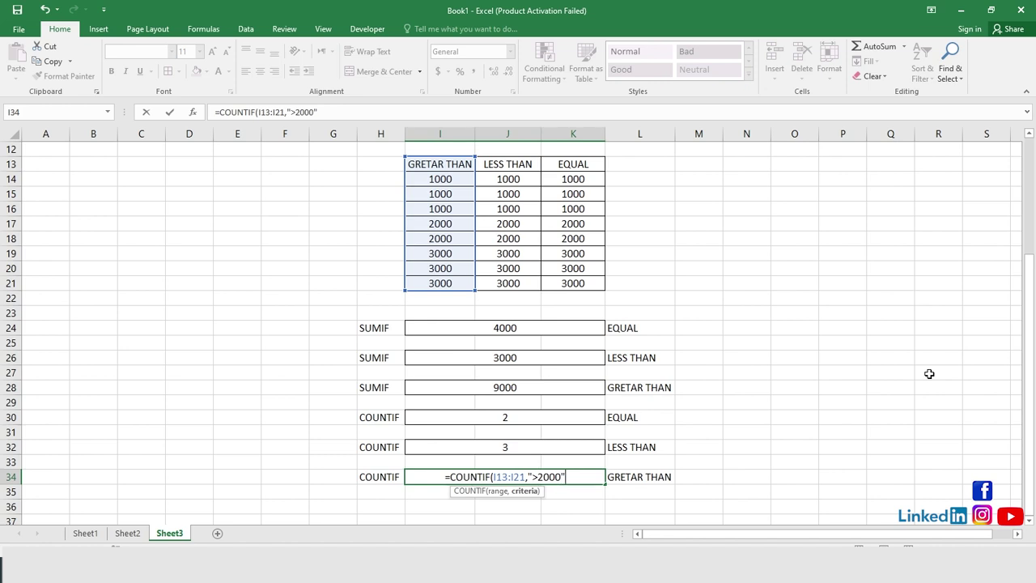
Commit =COUNTIF(I13:I21,">2000") in I34 so it returns 3, then view the whole sheet.
key(Return)
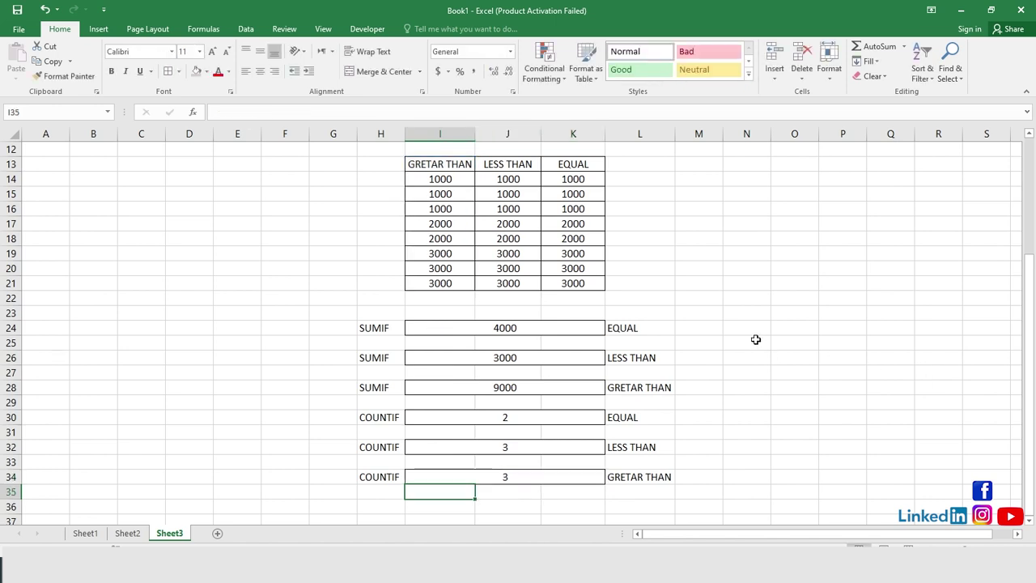
ctrl+scroll(755, 339, down, 1)
ctrl+scroll(662, 329, down, 1)
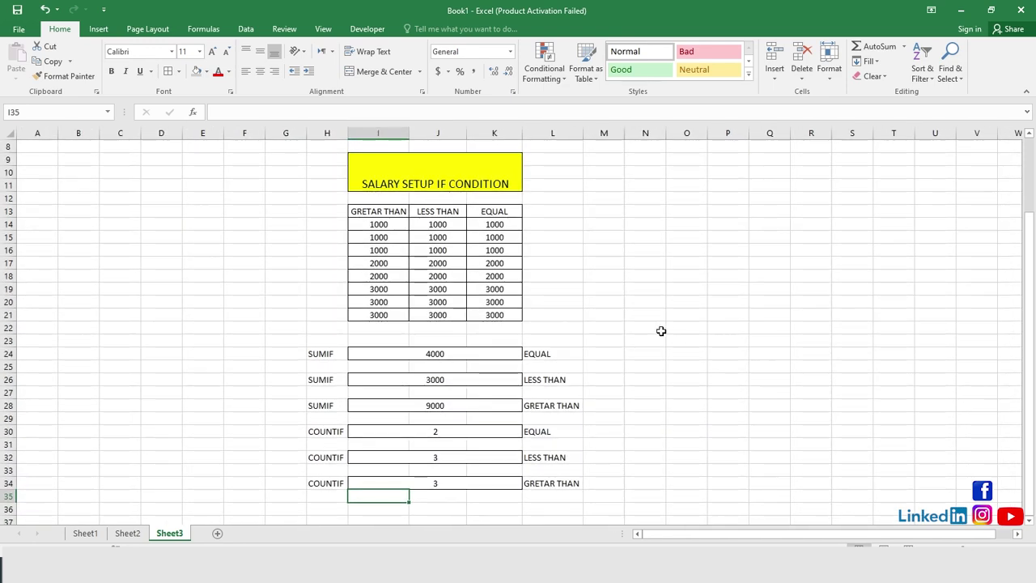